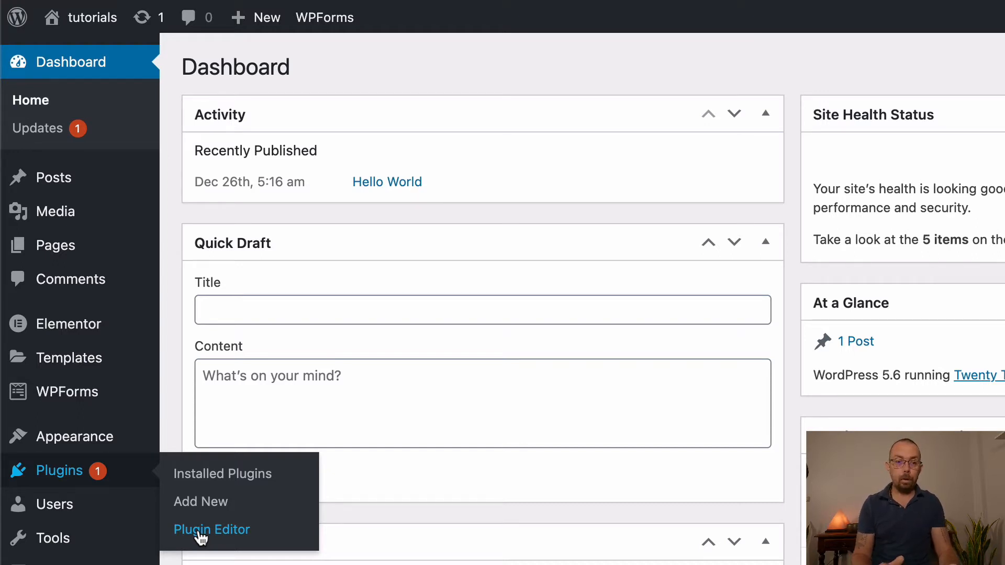
Step: Open the list of installed plugins and update WPForms Lite to its newest version
{"action": "left_click", "coordinate": [207, 478]}
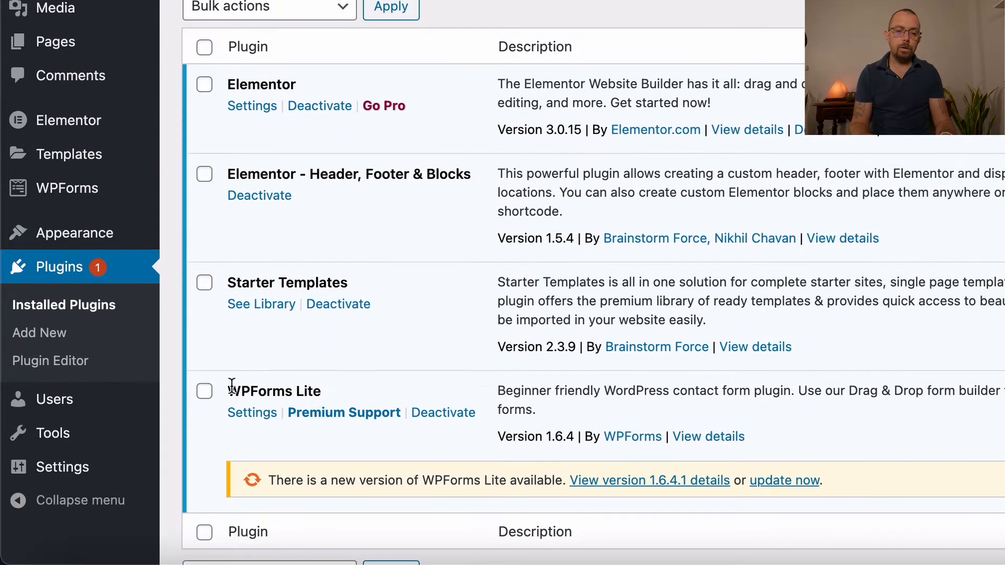
{"action": "left_click_drag", "start_coordinate": [228, 467], "coordinate": [325, 469]}
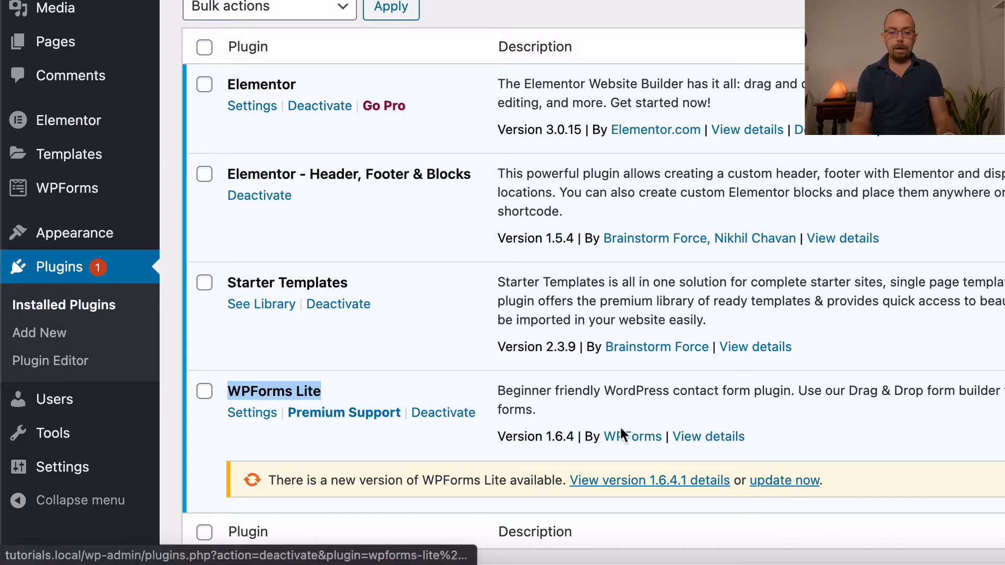
{"action": "left_click", "coordinate": [790, 481]}
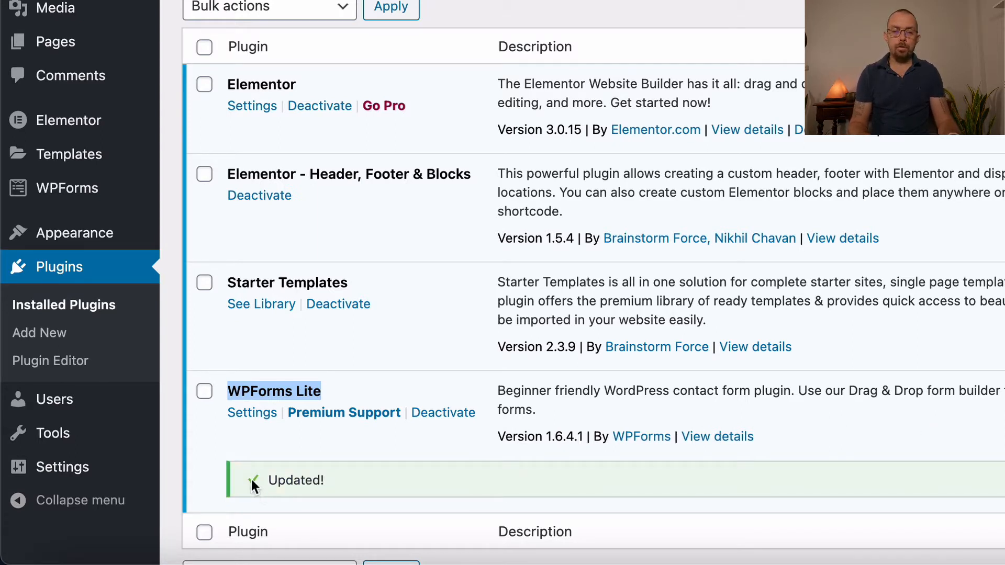
{"action": "left_click_drag", "start_coordinate": [323, 480], "coordinate": [278, 480]}
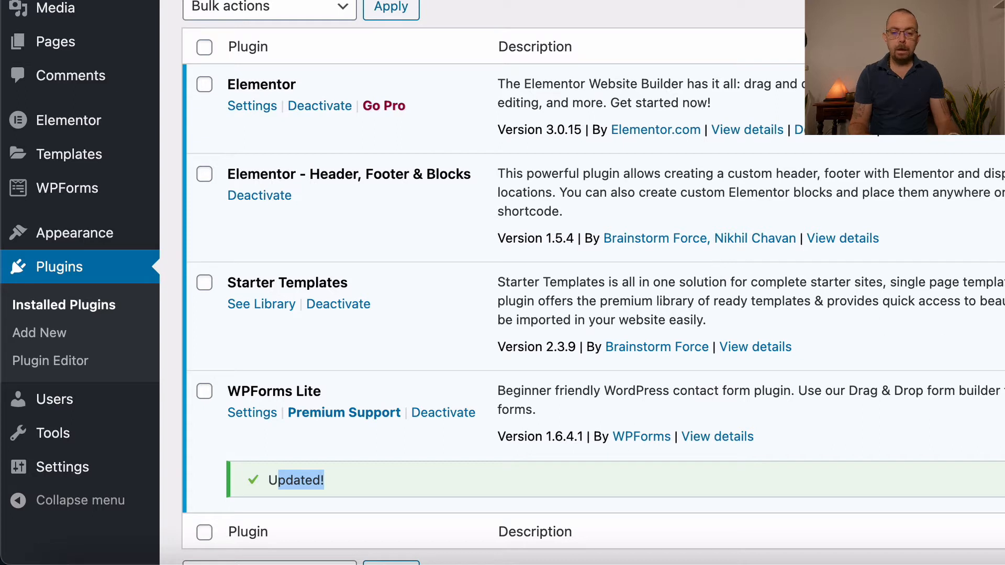
{"action": "left_click", "coordinate": [324, 456]}
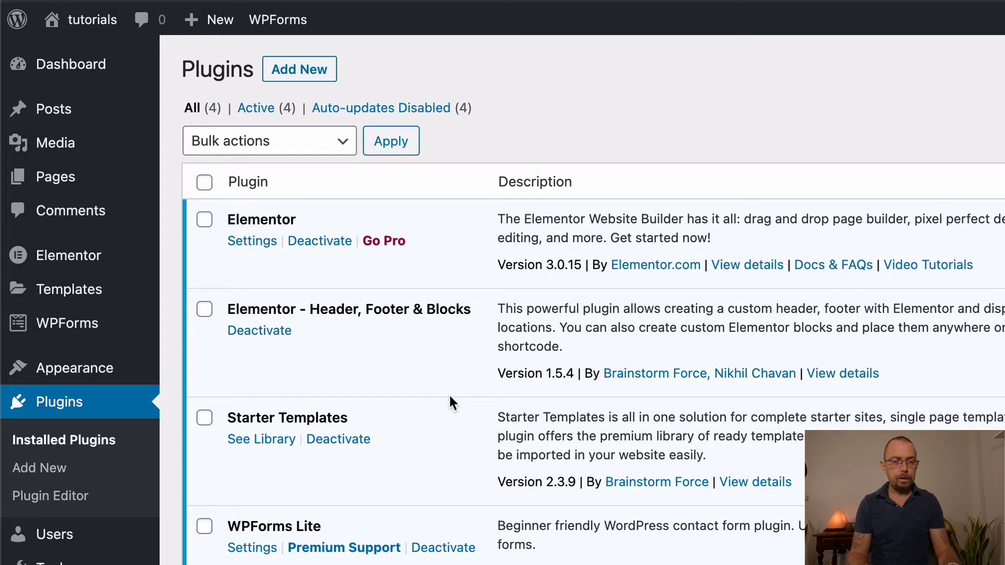
{"action": "left_click", "coordinate": [706, 106]}
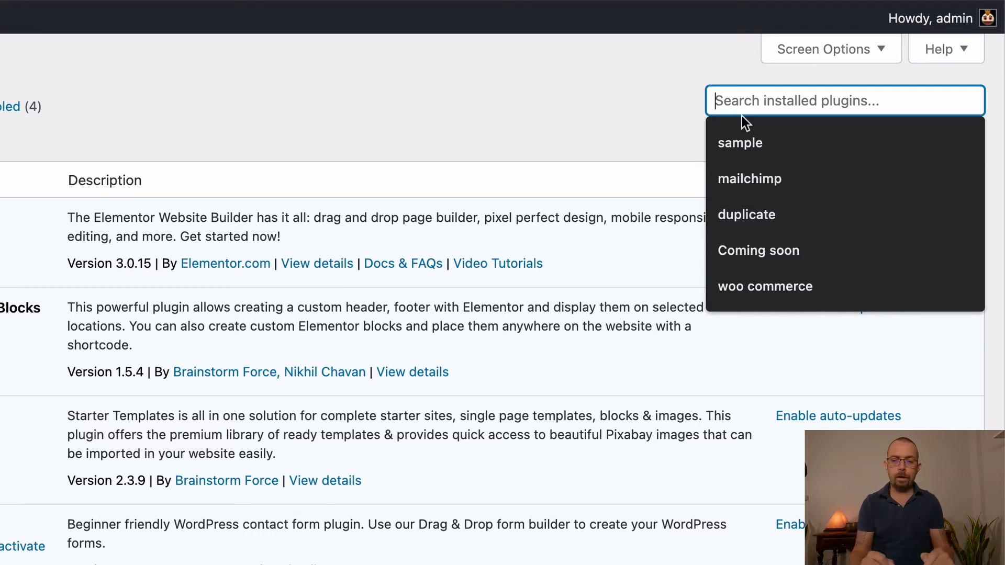
{"action": "left_click", "coordinate": [615, 105]}
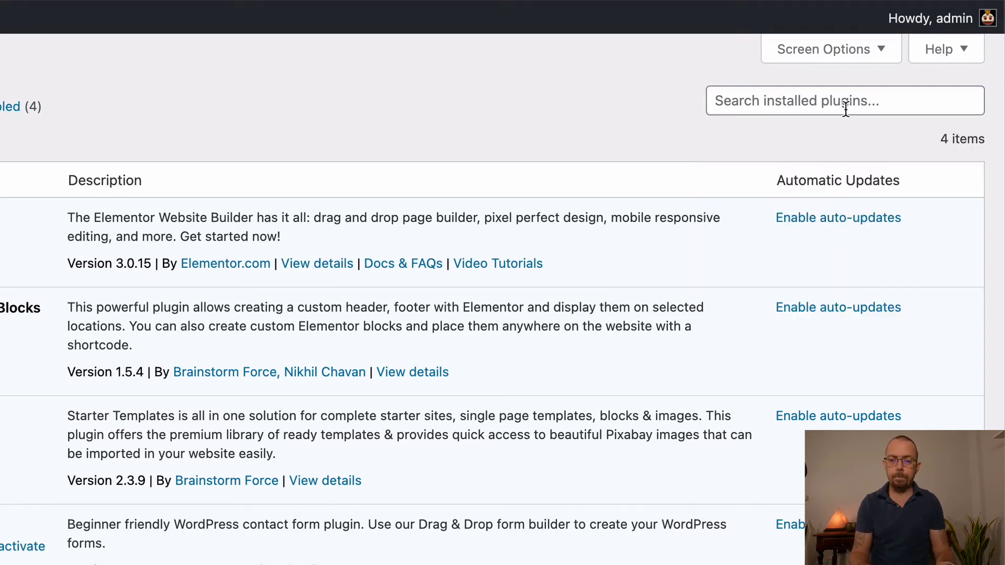
{"action": "left_click", "coordinate": [819, 95]}
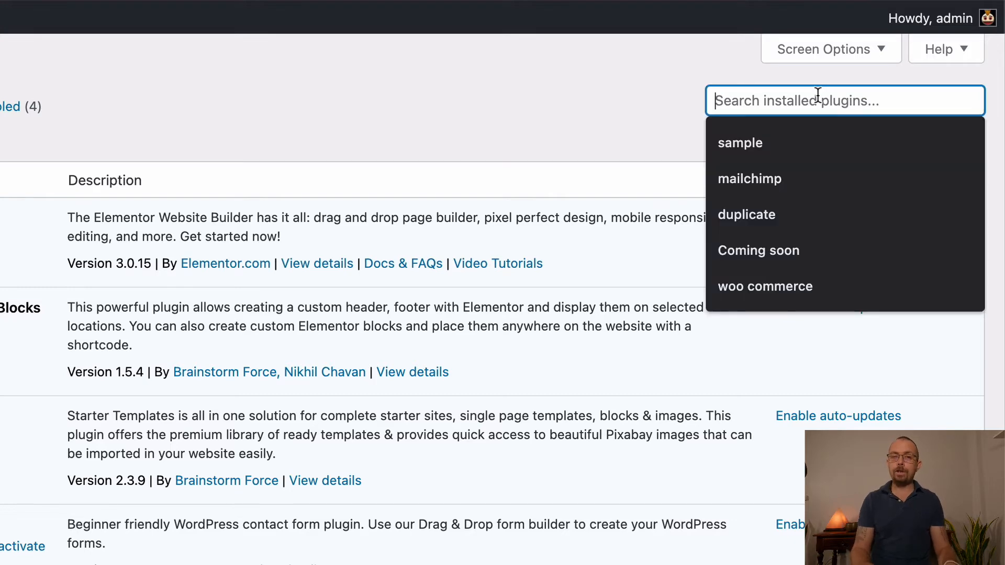
{"action": "left_click", "coordinate": [480, 119]}
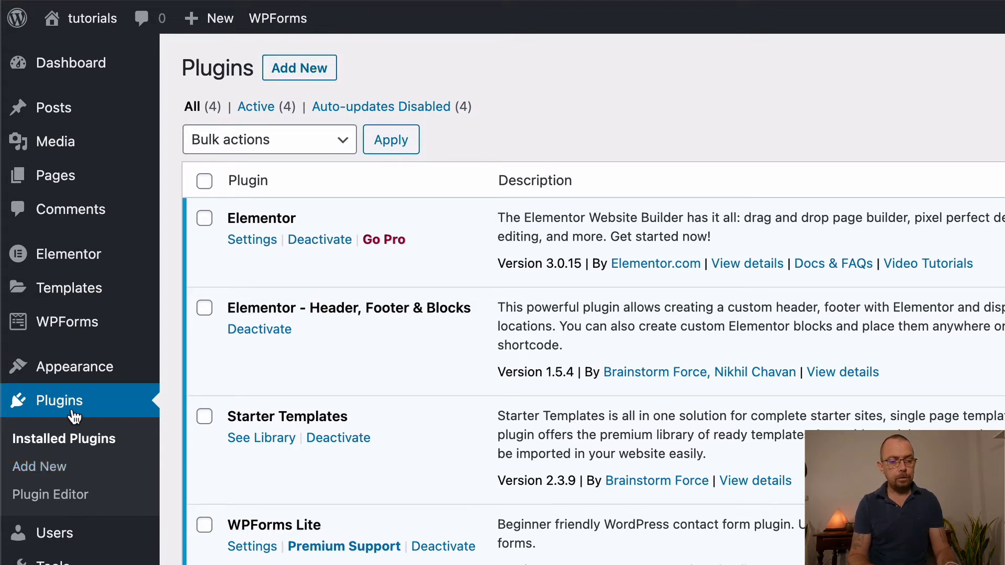
Step: Open the page for adding plugins and browse the Popular and Recommended plugins
{"action": "left_click", "coordinate": [318, 68]}
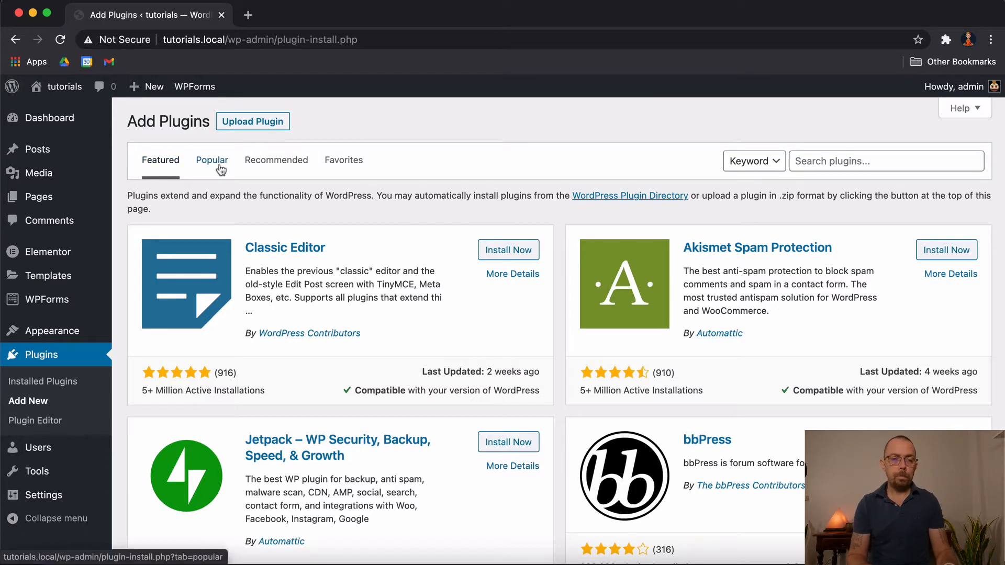
{"action": "left_click", "coordinate": [204, 165]}
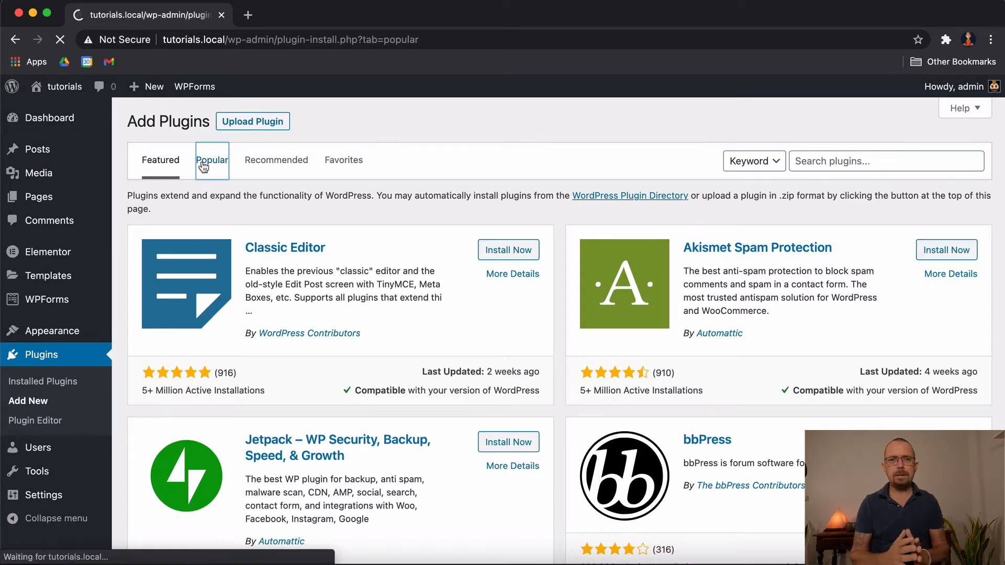
{"action": "left_click", "coordinate": [276, 168]}
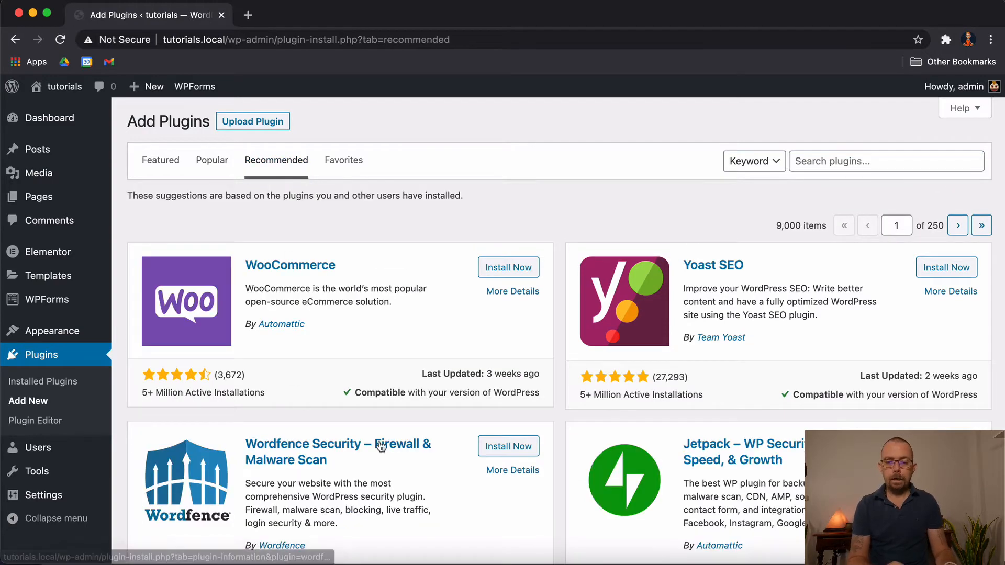
{"action": "scroll", "coordinate": [379, 413], "scroll_direction": "down", "scroll_amount": 5}
{"action": "scroll", "coordinate": [379, 439], "scroll_direction": "down", "scroll_amount": 4}
{"action": "scroll", "coordinate": [379, 439], "scroll_direction": "up", "scroll_amount": 10}
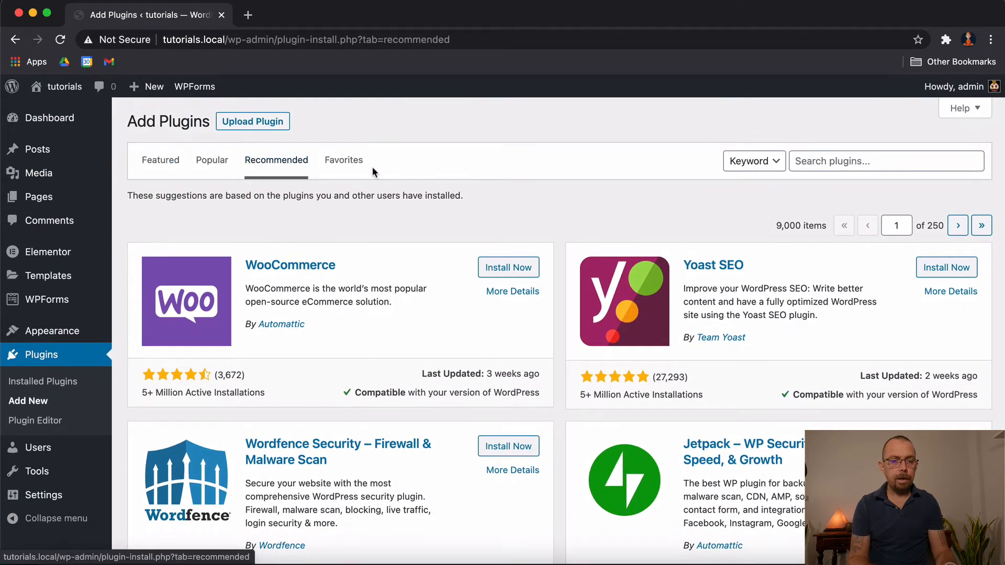
Step: Browse the Featured plugins and examine their ratings and the Classic Editor's active installations
{"action": "left_click", "coordinate": [151, 161]}
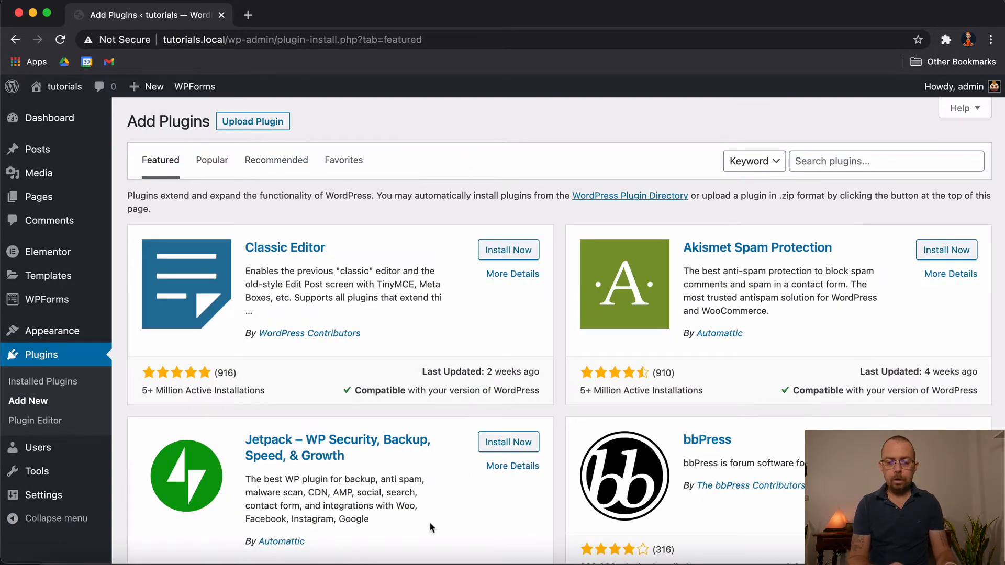
{"action": "scroll", "coordinate": [430, 526], "scroll_direction": "down", "scroll_amount": 3}
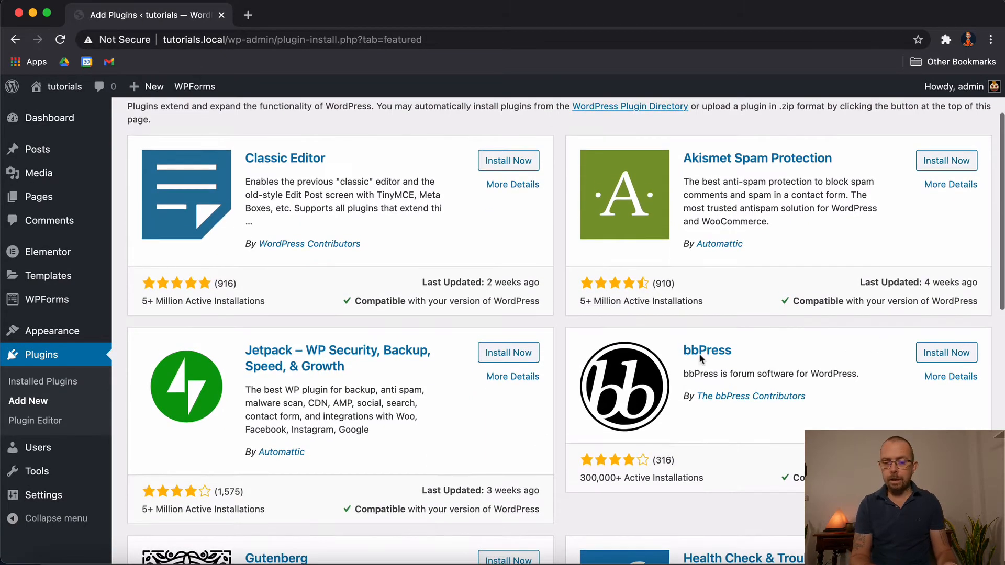
{"action": "scroll", "coordinate": [486, 489], "scroll_direction": "down", "scroll_amount": 2}
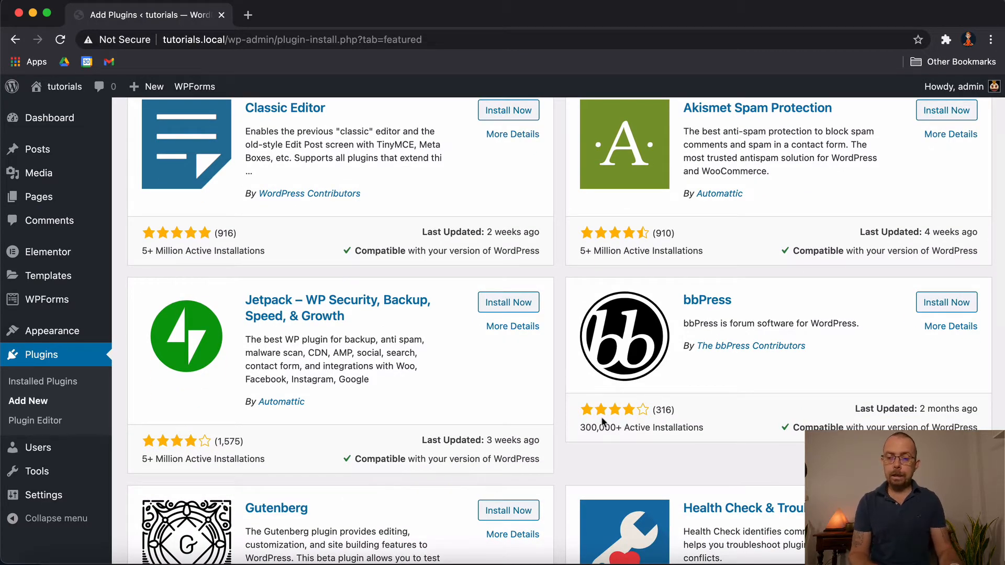
{"action": "scroll", "coordinate": [409, 458], "scroll_direction": "down", "scroll_amount": 3}
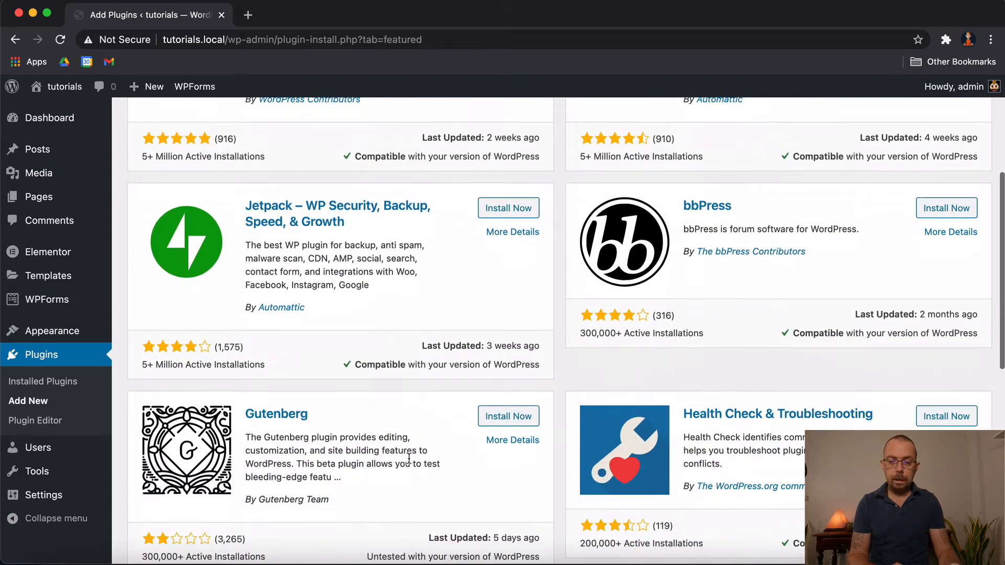
{"action": "scroll", "coordinate": [409, 459], "scroll_direction": "down", "scroll_amount": 2}
{"action": "scroll", "coordinate": [409, 458], "scroll_direction": "up", "scroll_amount": 10}
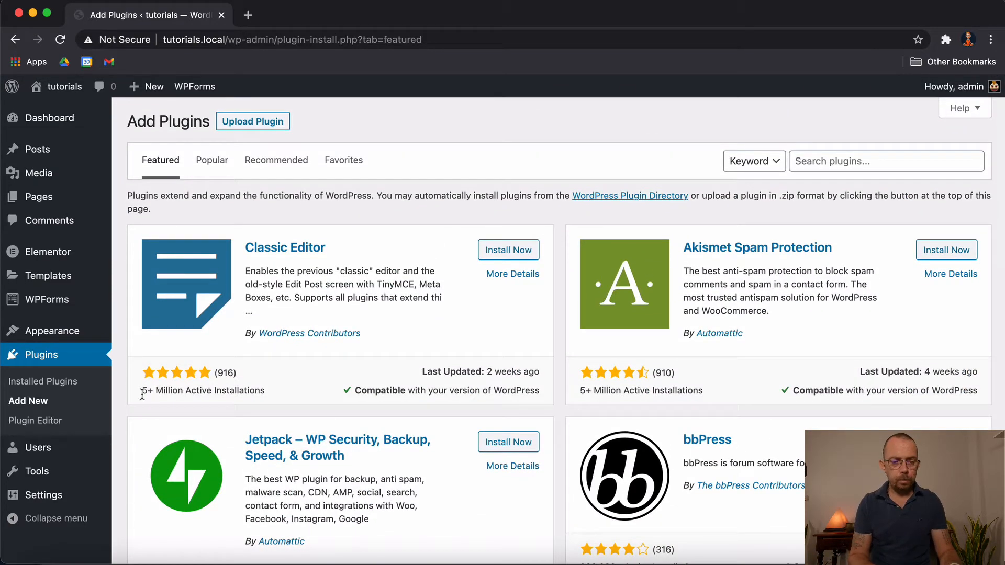
{"action": "left_click_drag", "start_coordinate": [143, 391], "coordinate": [189, 388]}
{"action": "left_click", "coordinate": [198, 388]}
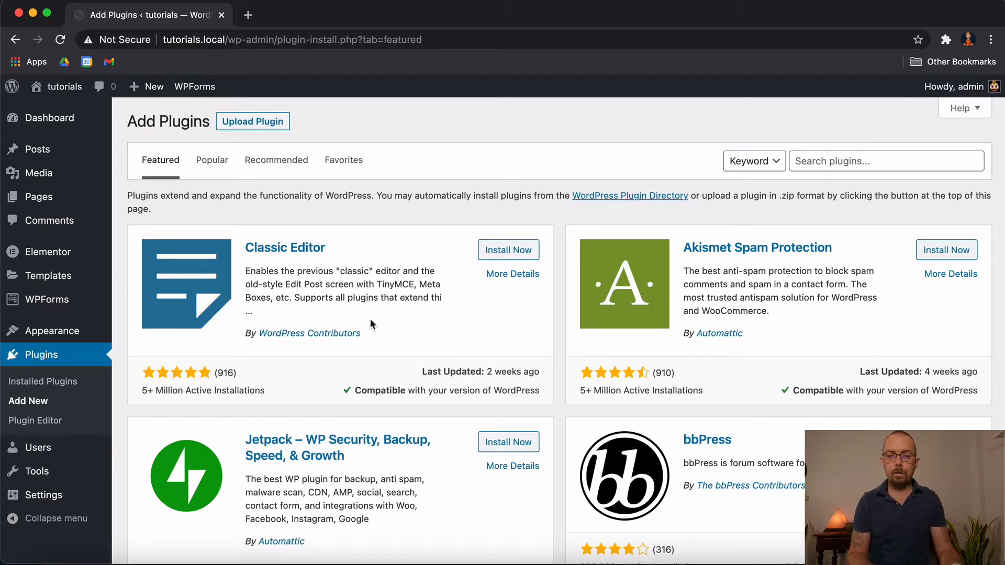
Step: Search the available plugins by the keyword "forms" and by the keyword "seo"
{"action": "left_click", "coordinate": [826, 157]}
{"action": "type", "text": "forms"}
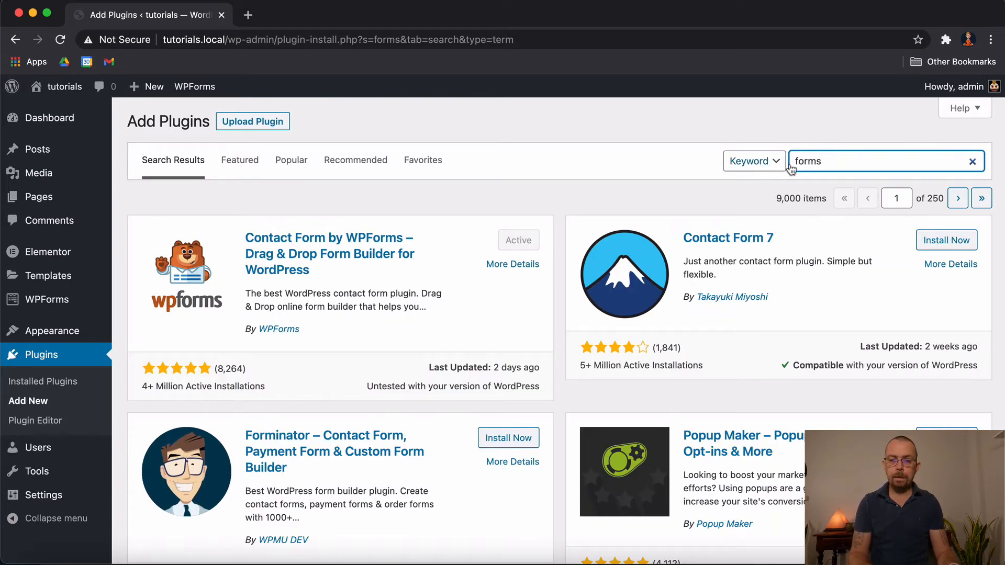
{"action": "left_click_drag", "start_coordinate": [841, 162], "coordinate": [704, 164]}
{"action": "type", "text": "seo"}
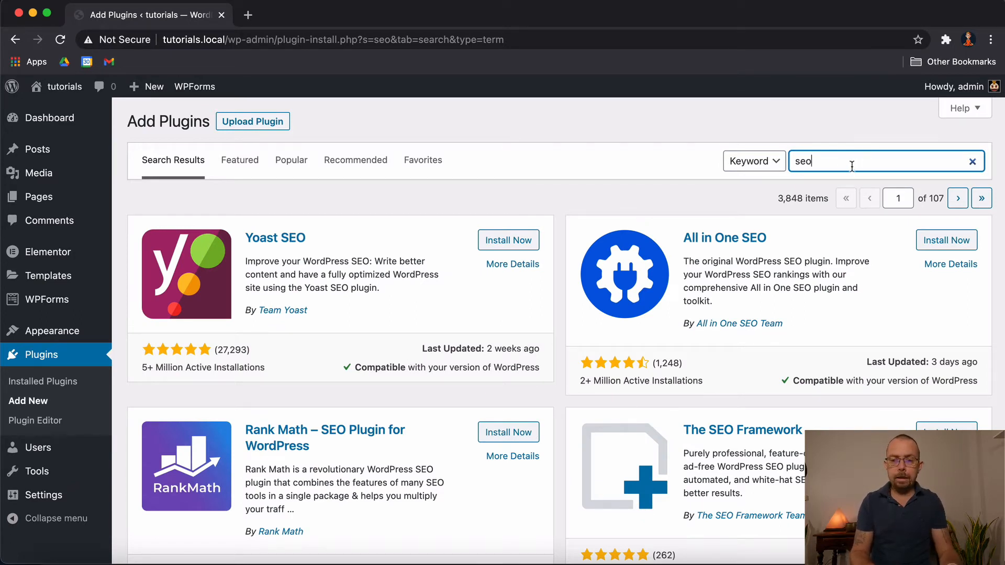
Step: Search the available plugins by the keyword "duplicate" and by the keyword "social media"
{"action": "left_click_drag", "start_coordinate": [852, 166], "coordinate": [761, 160]}
{"action": "type", "text": "duplicate"}
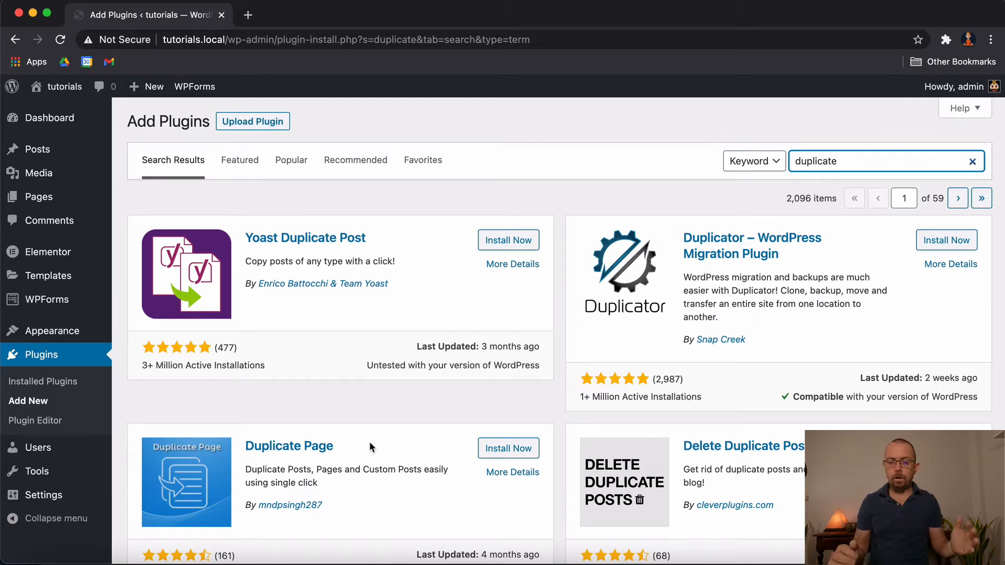
{"action": "key", "text": "super+a"}
{"action": "type", "text": "social m"}
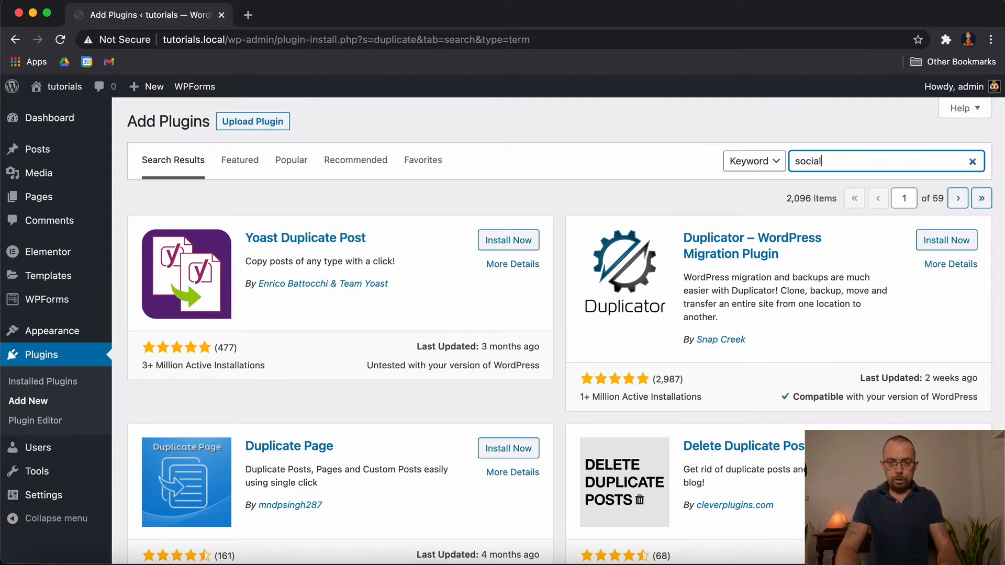
{"action": "type", "text": "edia"}
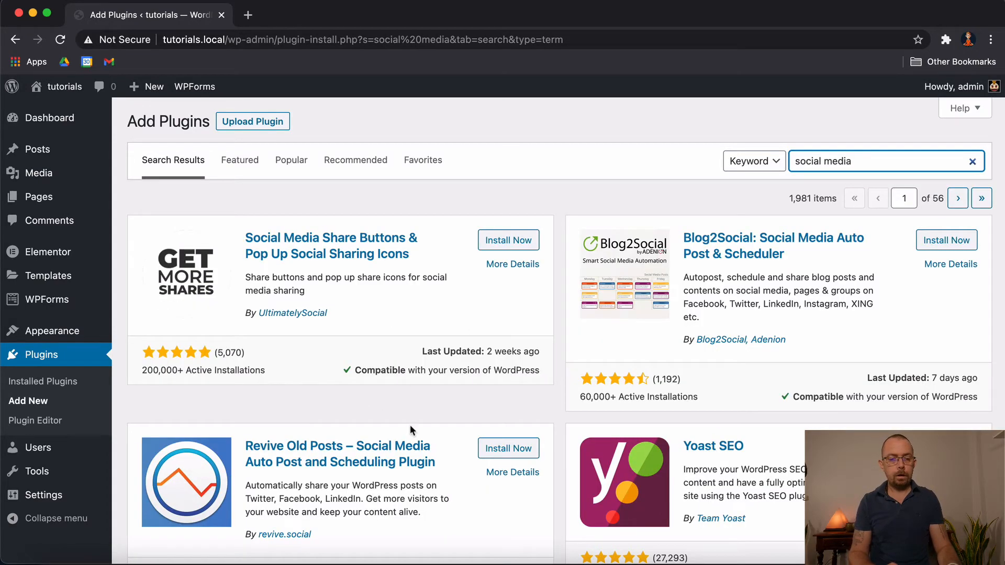
Step: Look through the social media plugins and check the WordPress compatibility note on Social Media Share Buttons & Pop Up Social Sharing Icons
{"action": "scroll", "coordinate": [411, 426], "scroll_direction": "down", "scroll_amount": 3}
{"action": "scroll", "coordinate": [410, 430], "scroll_direction": "down", "scroll_amount": 6}
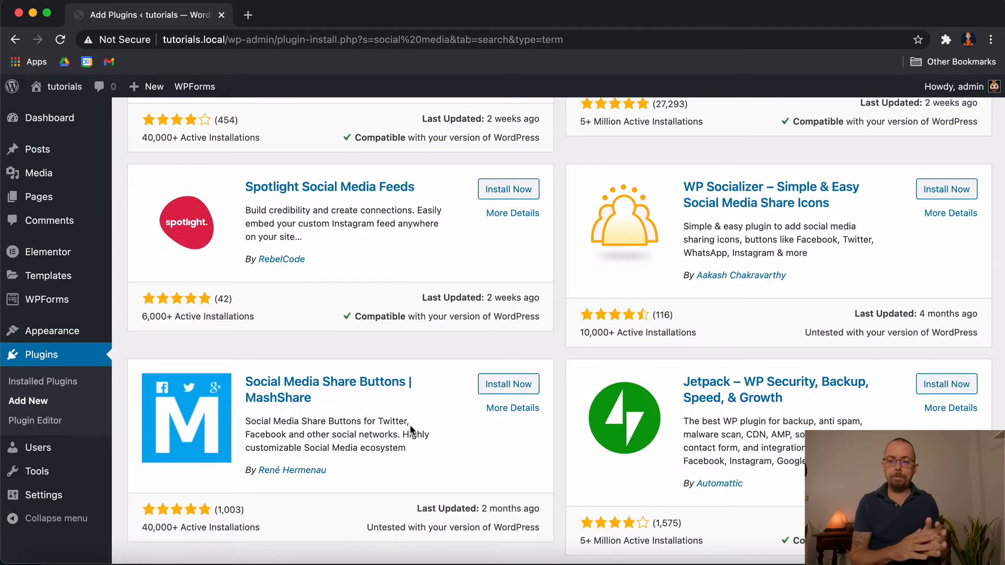
{"action": "scroll", "coordinate": [410, 430], "scroll_direction": "up", "scroll_amount": 10}
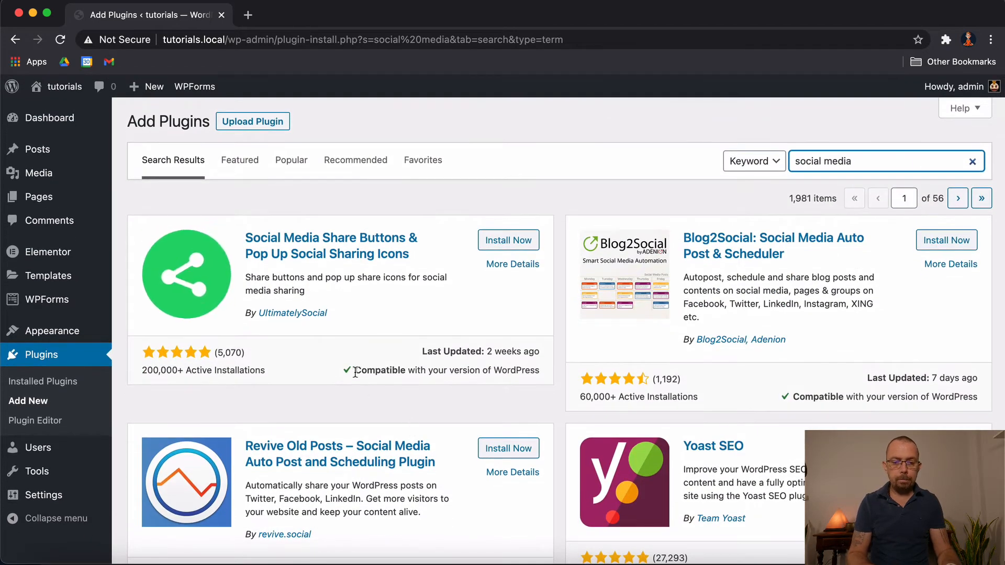
{"action": "left_click_drag", "start_coordinate": [354, 370], "coordinate": [535, 372]}
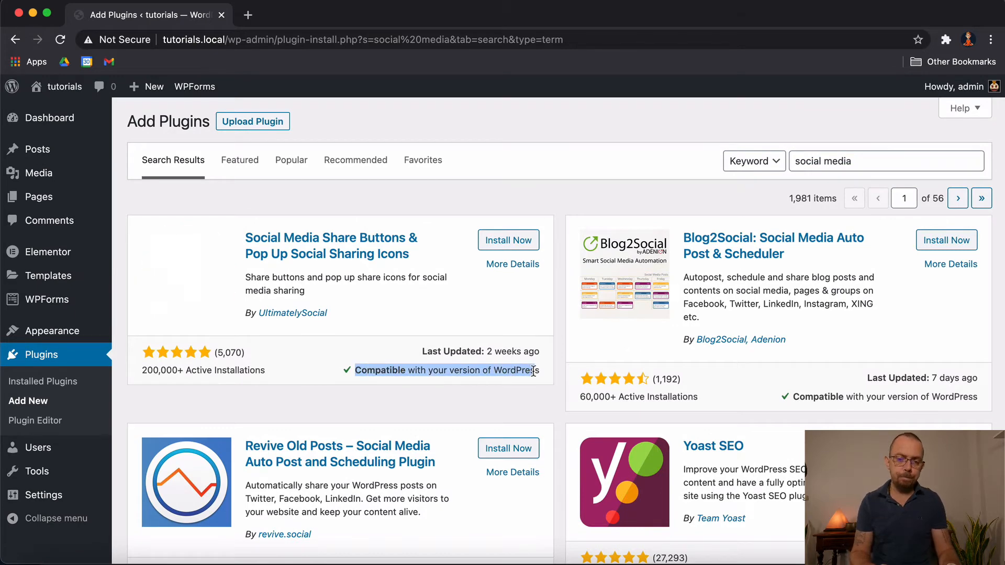
{"action": "left_click", "coordinate": [516, 371]}
{"action": "left_click_drag", "start_coordinate": [442, 366], "coordinate": [515, 366]}
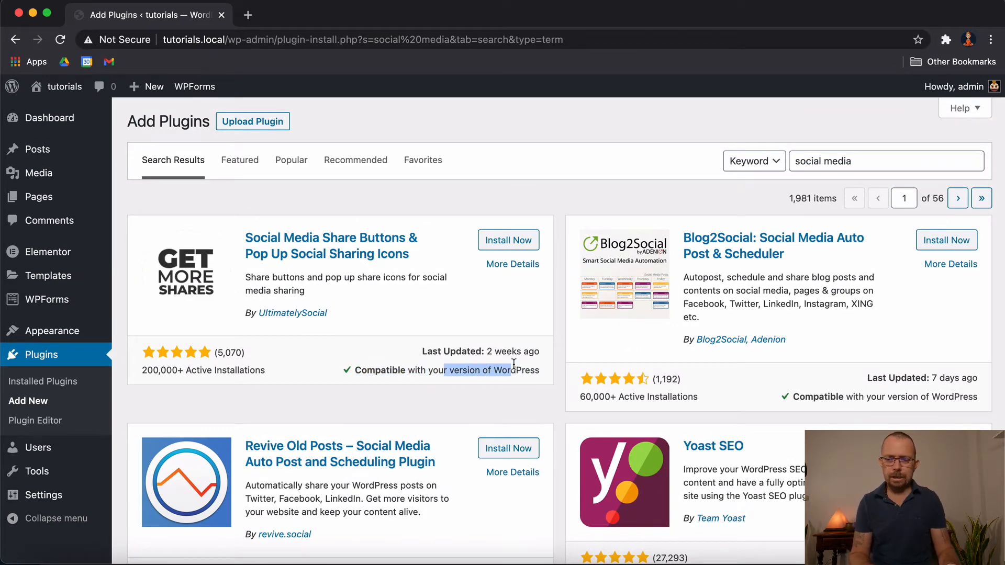
{"action": "left_click", "coordinate": [466, 362]}
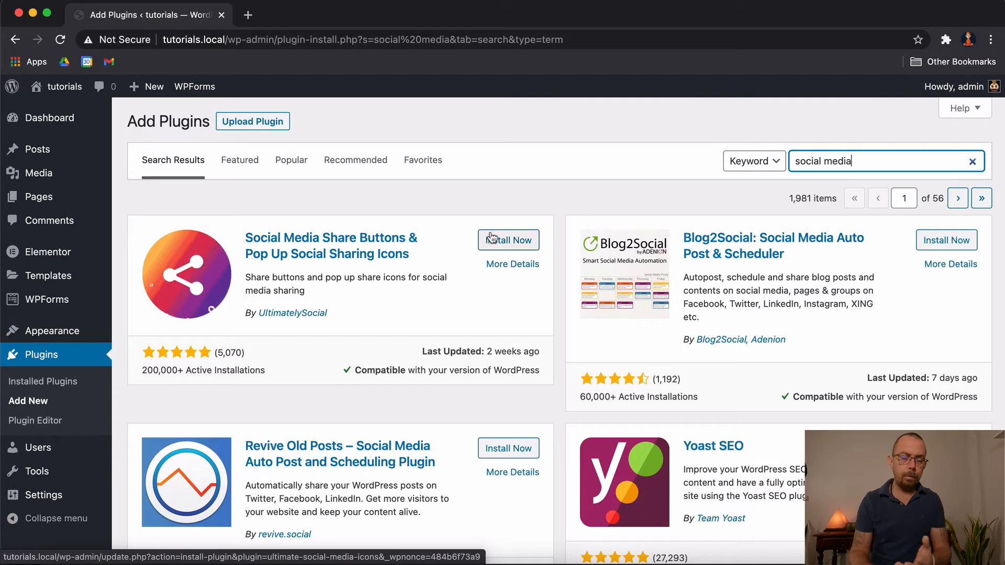
Step: Search the available plugins for "seopress" and open the details of SEOPress, on-site SEO
{"action": "triple_click", "coordinate": [887, 164]}
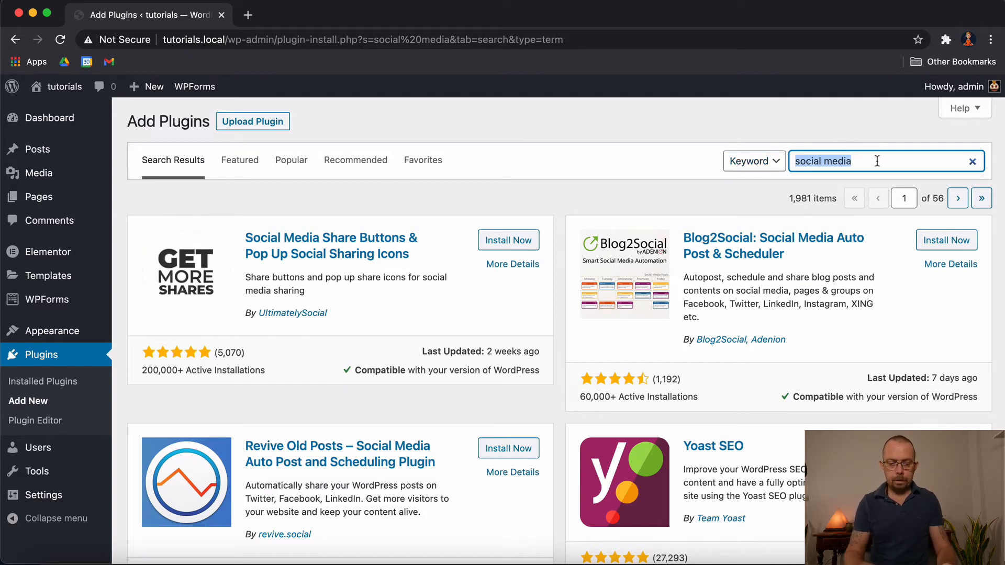
{"action": "type", "text": "seopress"}
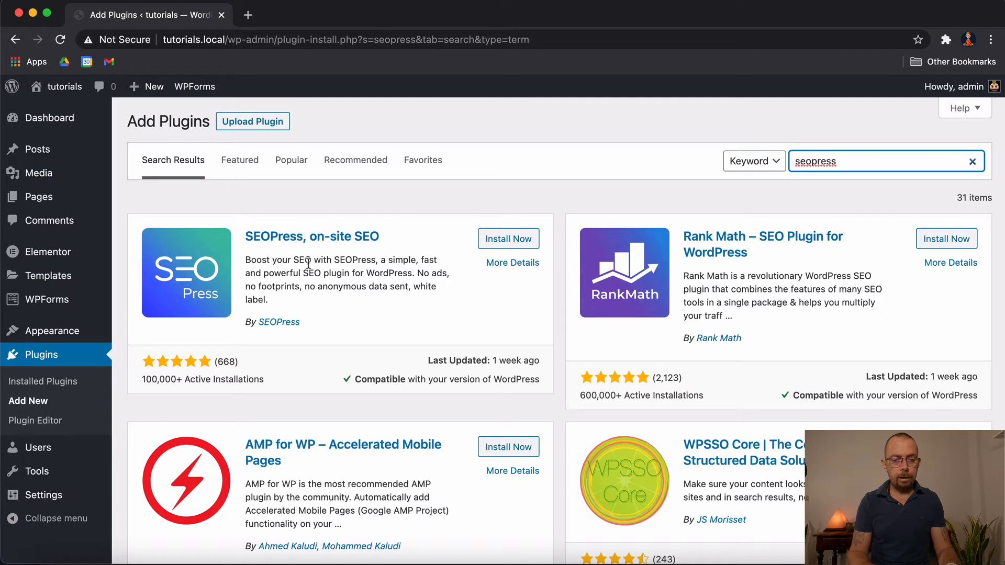
{"action": "left_click", "coordinate": [511, 262]}
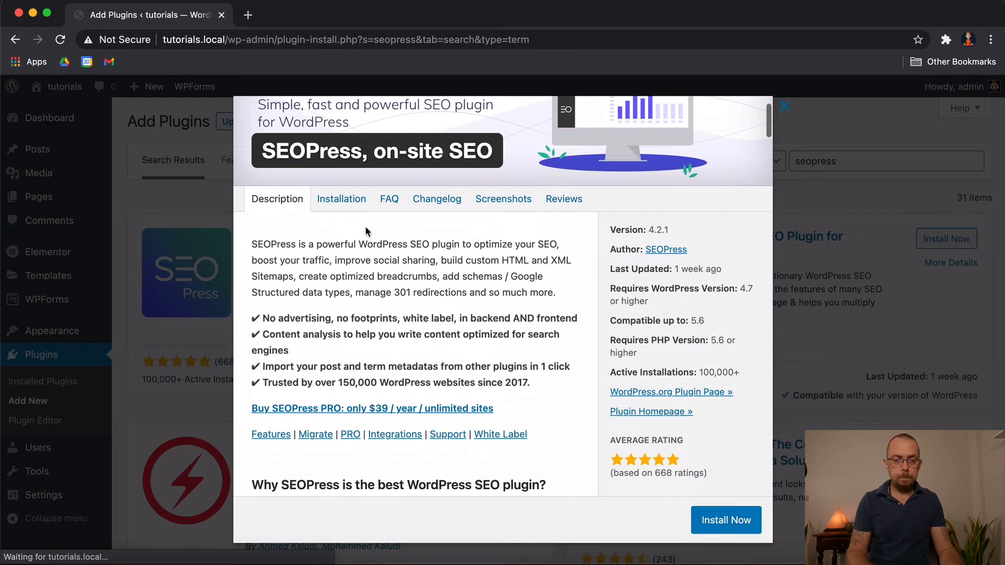
Step: Review the installation, FAQ and description information in the SEOPress plugin details
{"action": "left_click", "coordinate": [339, 199]}
{"action": "left_click", "coordinate": [392, 200]}
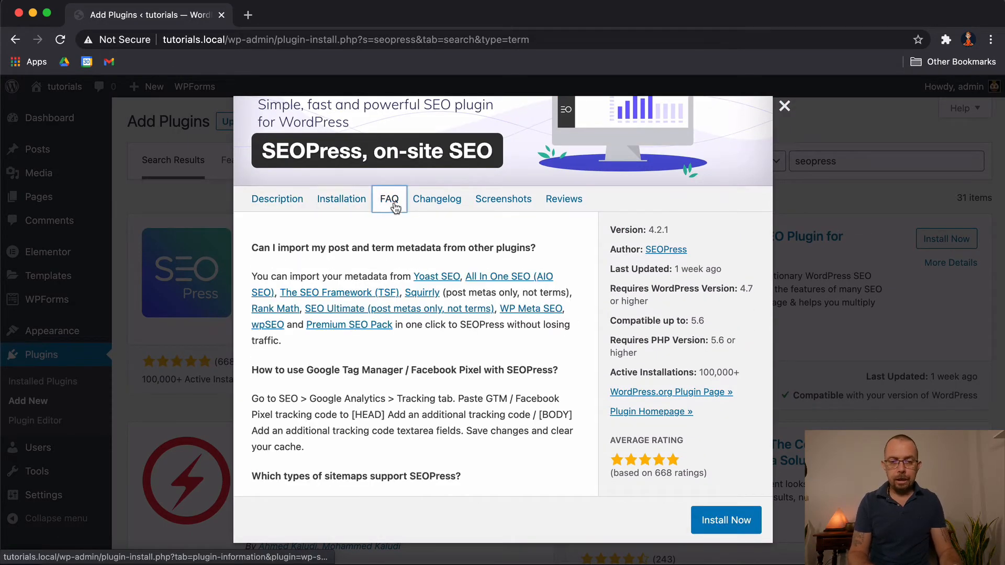
{"action": "left_click", "coordinate": [279, 198]}
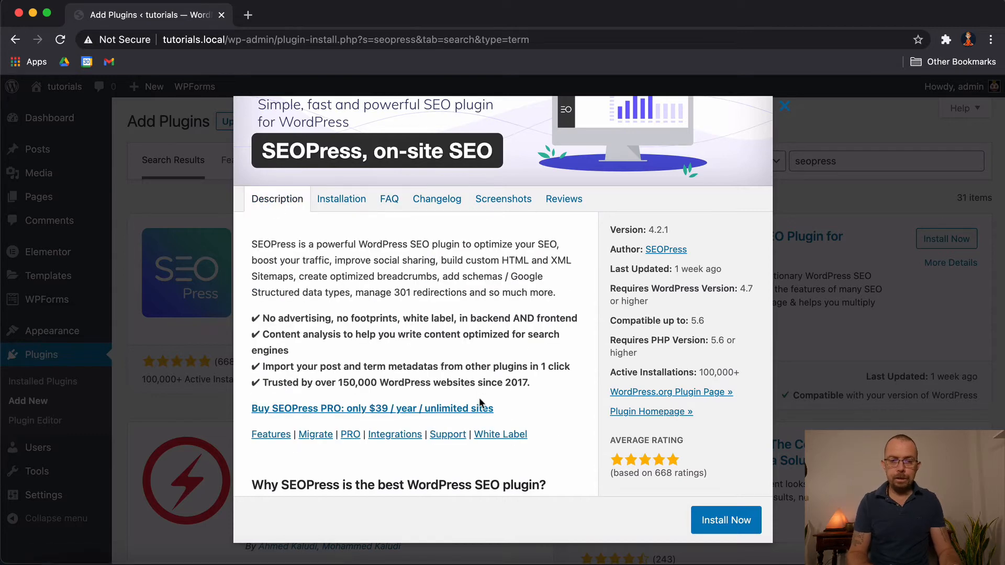
{"action": "scroll", "coordinate": [479, 397], "scroll_direction": "up", "scroll_amount": 3}
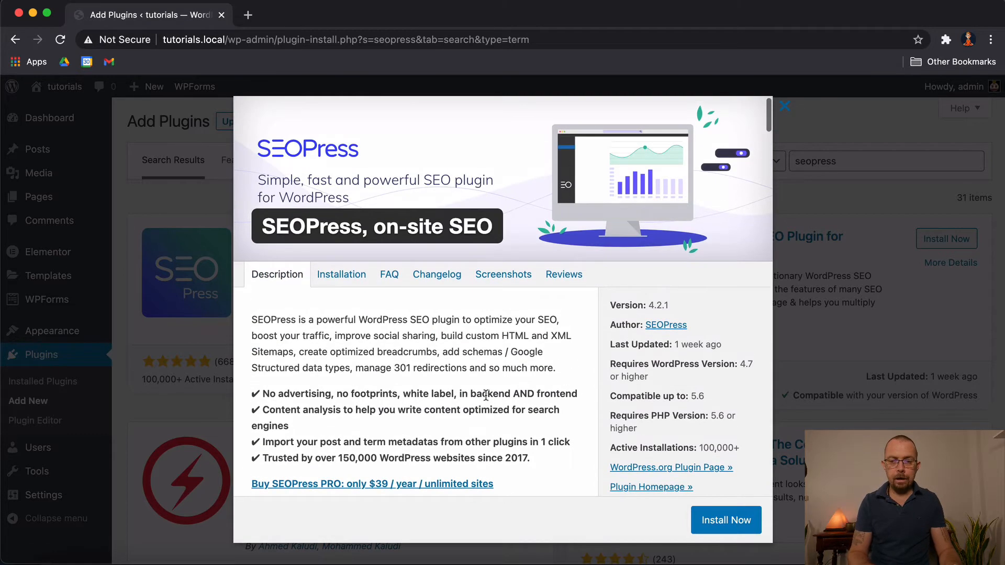
Step: Close the plugin details, and install and activate SEOPress, on-site SEO
{"action": "left_click", "coordinate": [785, 106]}
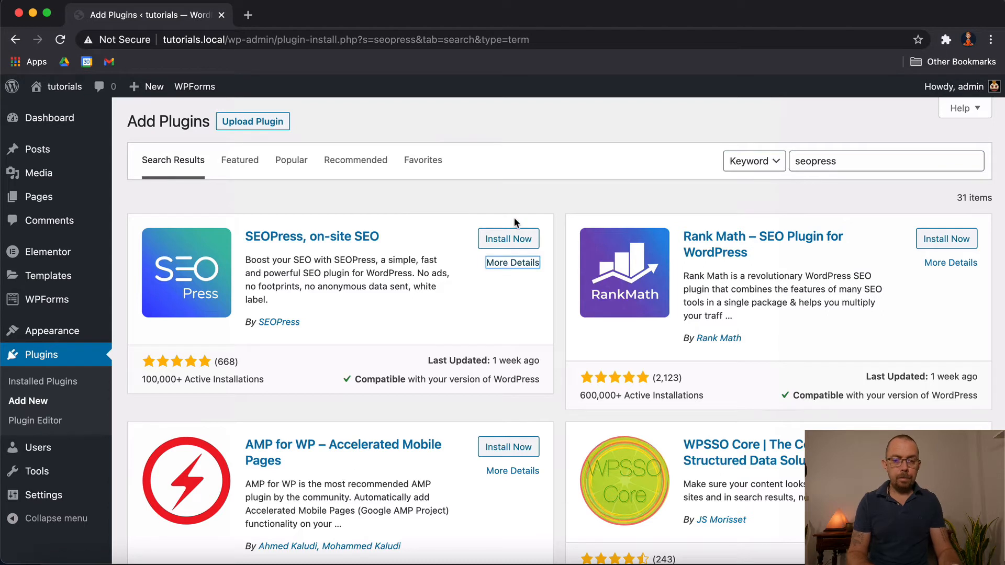
{"action": "left_click", "coordinate": [505, 239]}
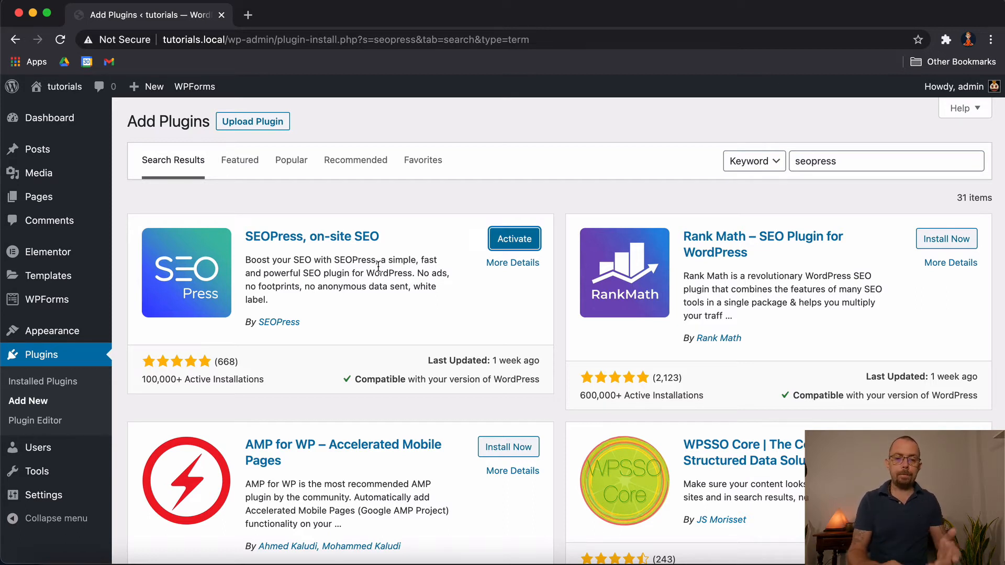
{"action": "left_click", "coordinate": [514, 243]}
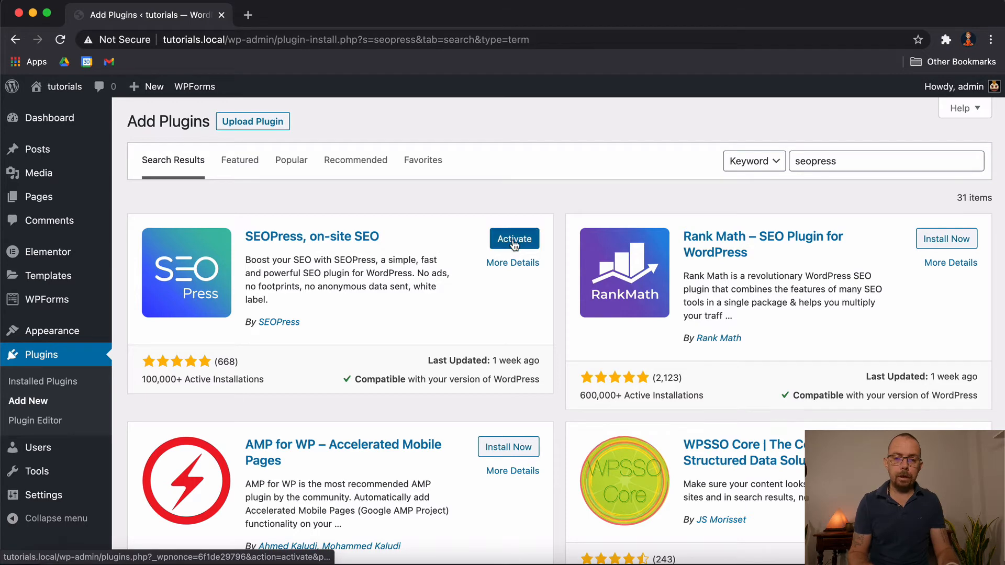
{"action": "left_click", "coordinate": [515, 244]}
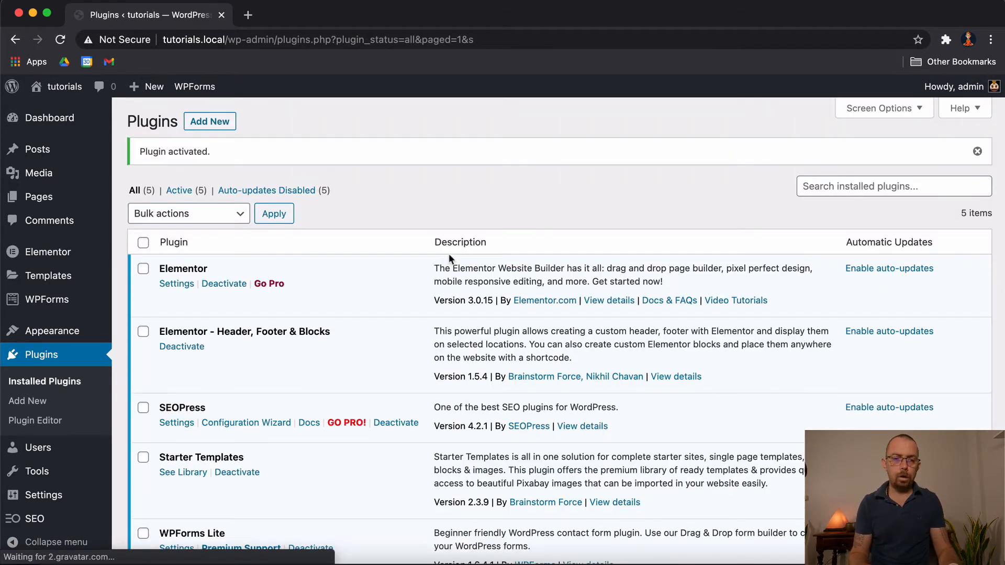
Step: Open the settings of SEOPress from the list of installed plugins
{"action": "scroll", "coordinate": [389, 263], "scroll_direction": "down", "scroll_amount": 3}
{"action": "scroll", "coordinate": [389, 268], "scroll_direction": "up", "scroll_amount": 1}
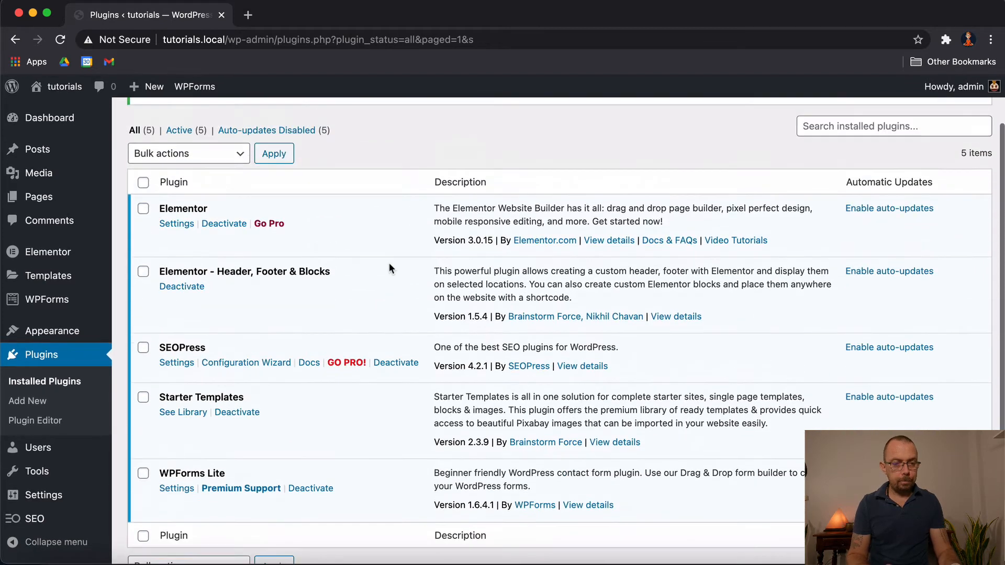
{"action": "left_click", "coordinate": [176, 365]}
Step: Examine the SEOPress dashboard's welcome section, notifications and feature modules, along with the SEO entries in the admin menu
{"action": "scroll", "coordinate": [614, 403], "scroll_direction": "down", "scroll_amount": 5}
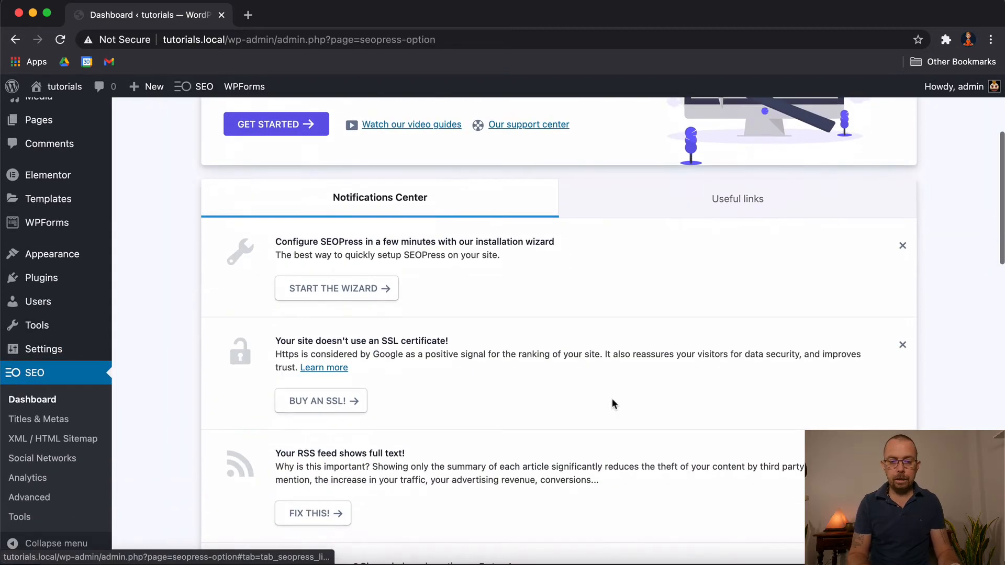
{"action": "scroll", "coordinate": [613, 401], "scroll_direction": "up", "scroll_amount": 5}
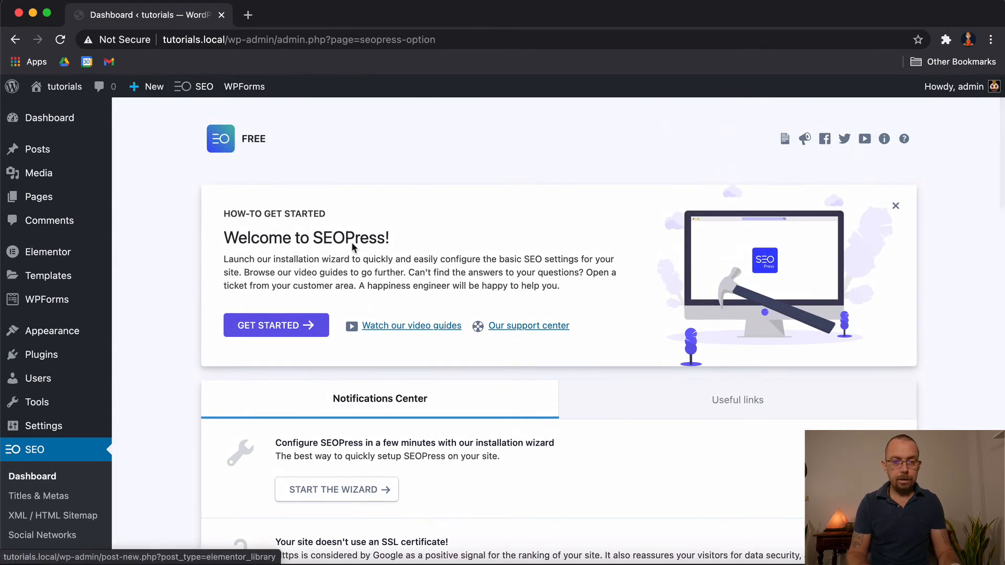
{"action": "scroll", "coordinate": [526, 441], "scroll_direction": "down", "scroll_amount": 2}
{"action": "scroll", "coordinate": [526, 441], "scroll_direction": "down", "scroll_amount": 4}
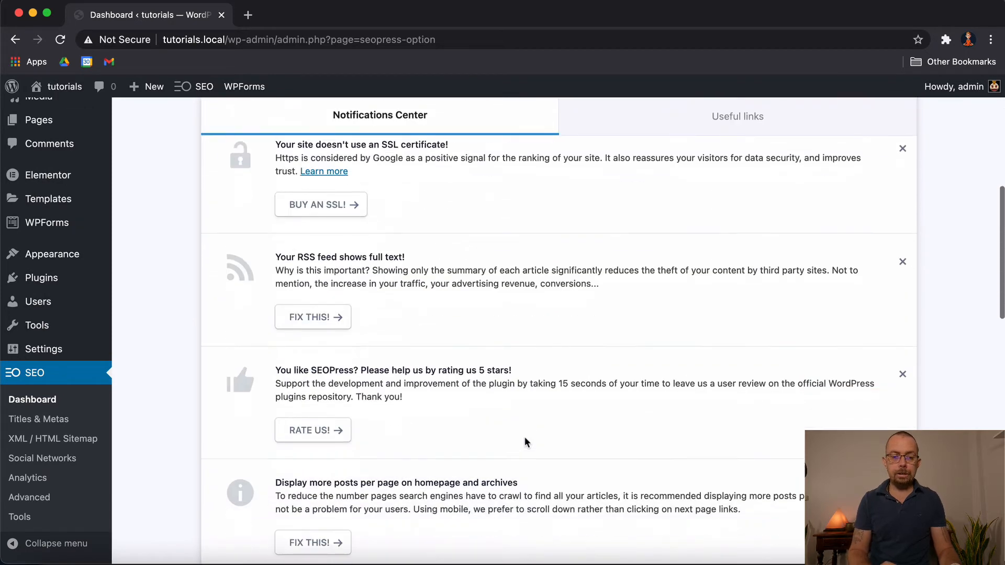
{"action": "scroll", "coordinate": [525, 438], "scroll_direction": "down", "scroll_amount": 8}
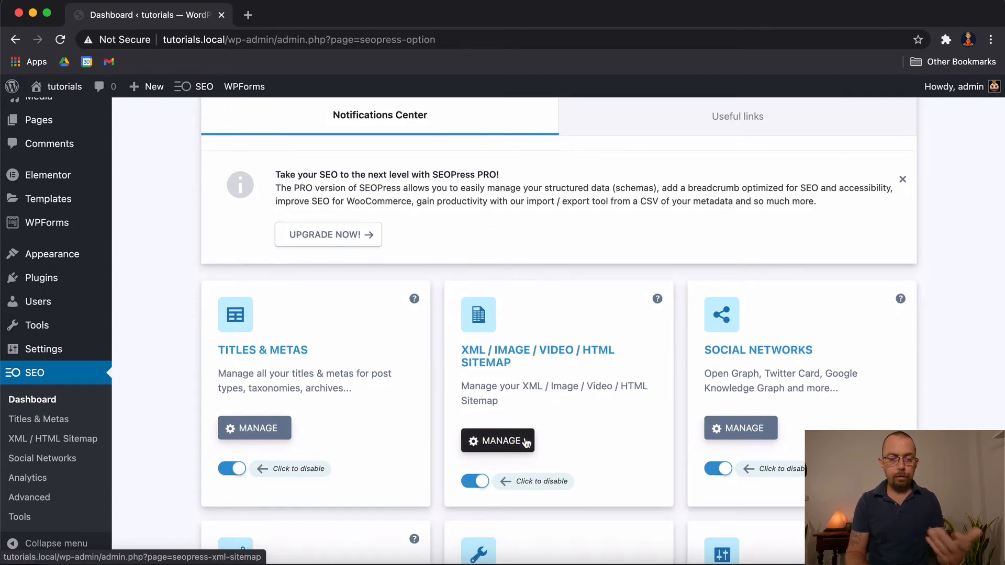
{"action": "scroll", "coordinate": [526, 442], "scroll_direction": "up", "scroll_amount": 1}
{"action": "scroll", "coordinate": [526, 443], "scroll_direction": "down", "scroll_amount": 3}
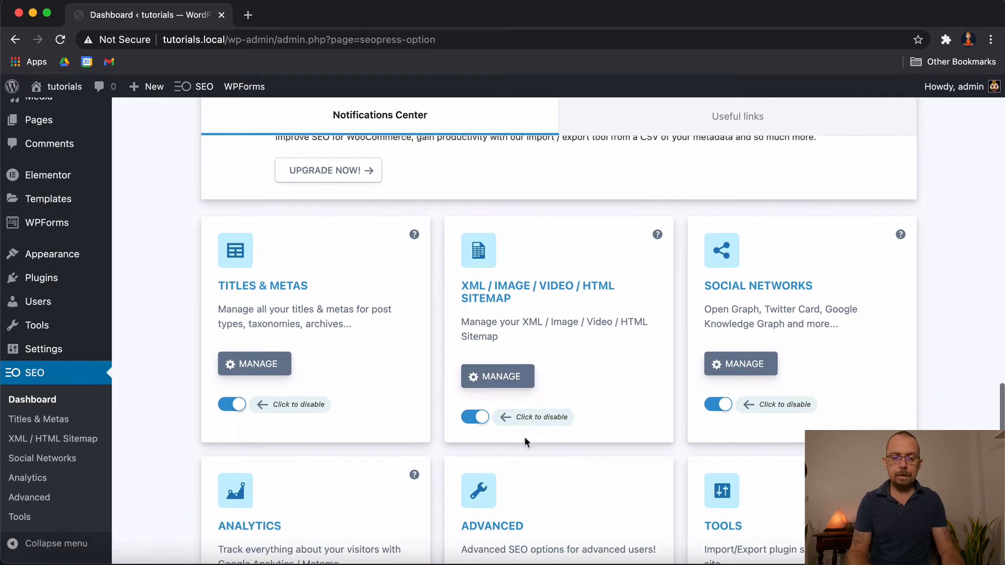
{"action": "scroll", "coordinate": [524, 437], "scroll_direction": "up", "scroll_amount": 10}
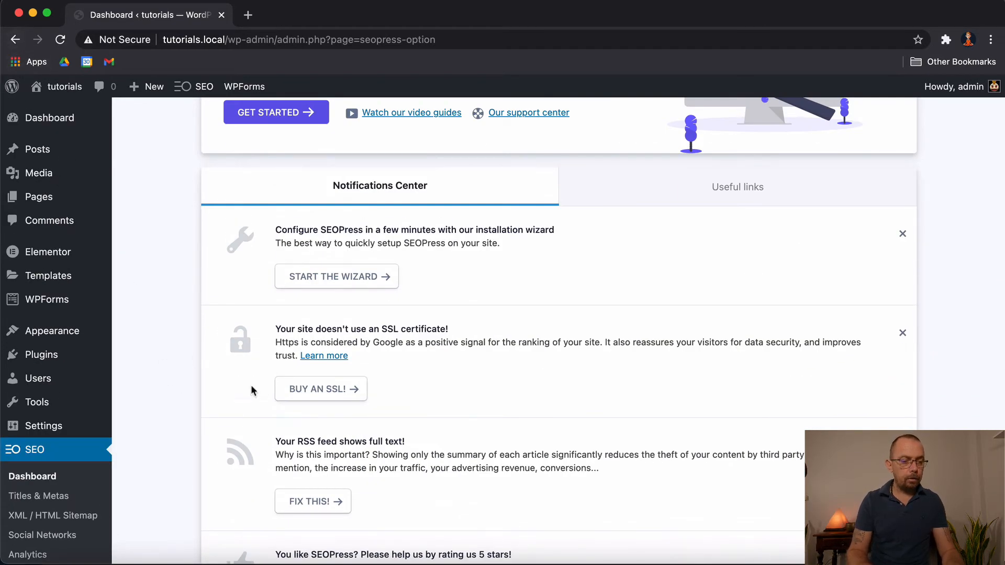
{"action": "scroll", "coordinate": [172, 460], "scroll_direction": "down", "scroll_amount": 2}
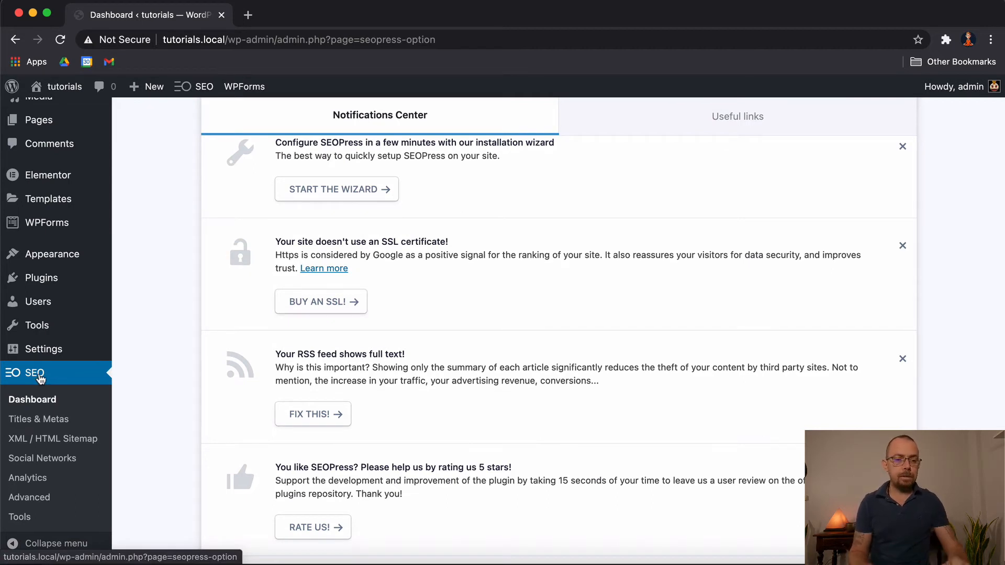
{"action": "mouse_move", "coordinate": [43, 358]}
{"action": "mouse_move", "coordinate": [67, 261]}
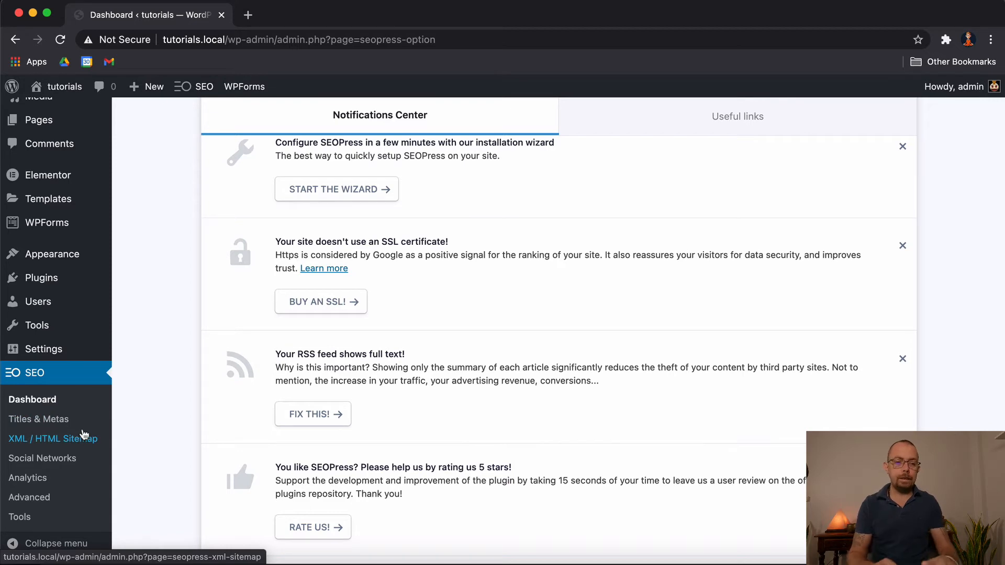
{"action": "scroll", "coordinate": [125, 392], "scroll_direction": "up", "scroll_amount": 5}
Step: Return to the installed plugins list and deactivate Elementor - Header, Footer & Blocks
{"action": "left_click", "coordinate": [15, 40]}
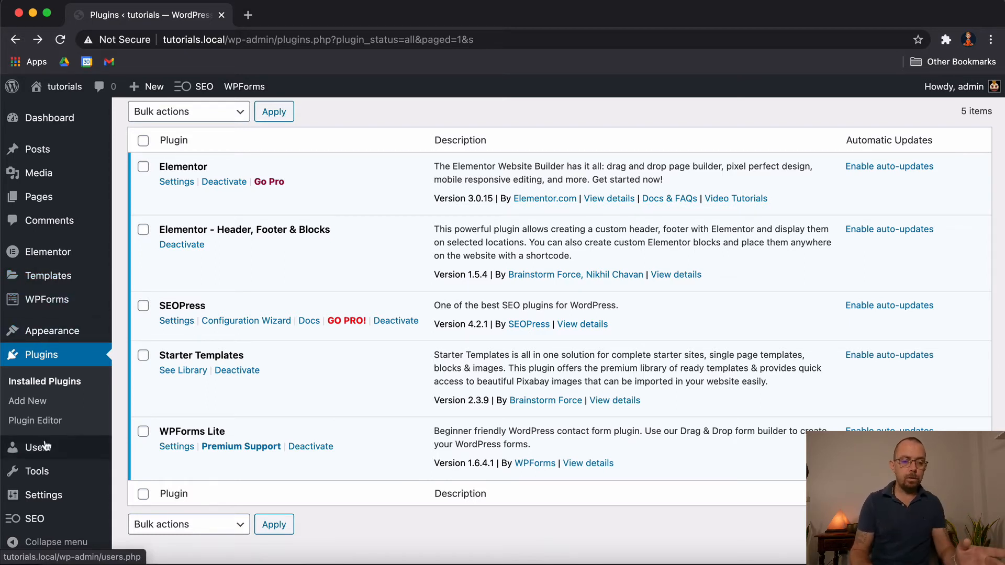
{"action": "scroll", "coordinate": [38, 449], "scroll_direction": "down", "scroll_amount": 1}
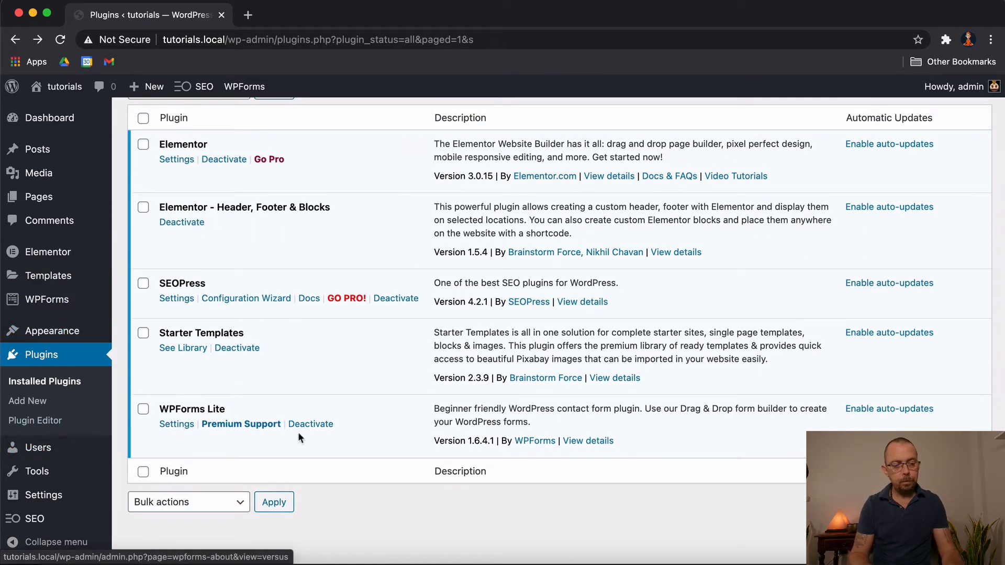
{"action": "mouse_move", "coordinate": [36, 527]}
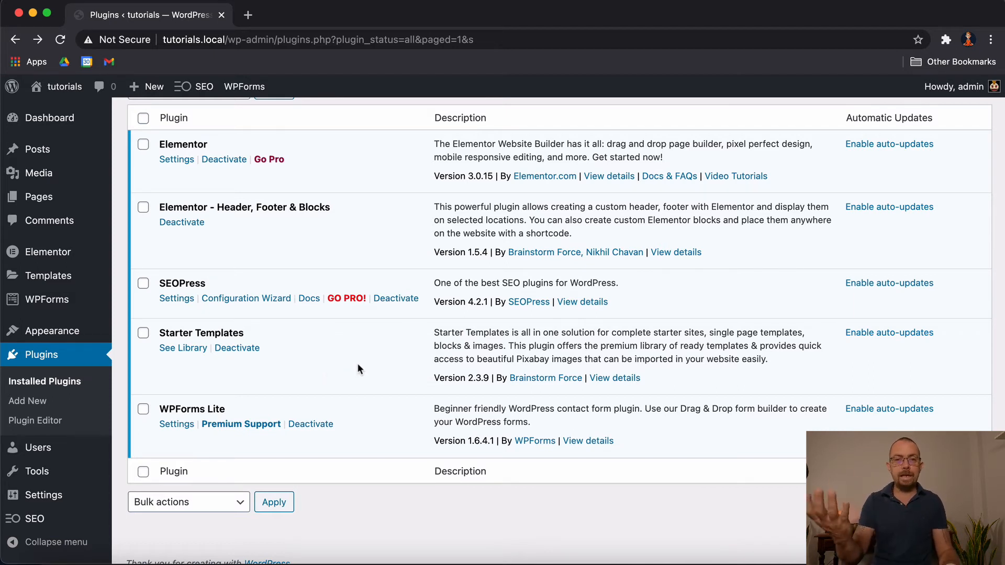
{"action": "scroll", "coordinate": [358, 367], "scroll_direction": "up", "scroll_amount": 1}
{"action": "scroll", "coordinate": [358, 368], "scroll_direction": "down", "scroll_amount": 3}
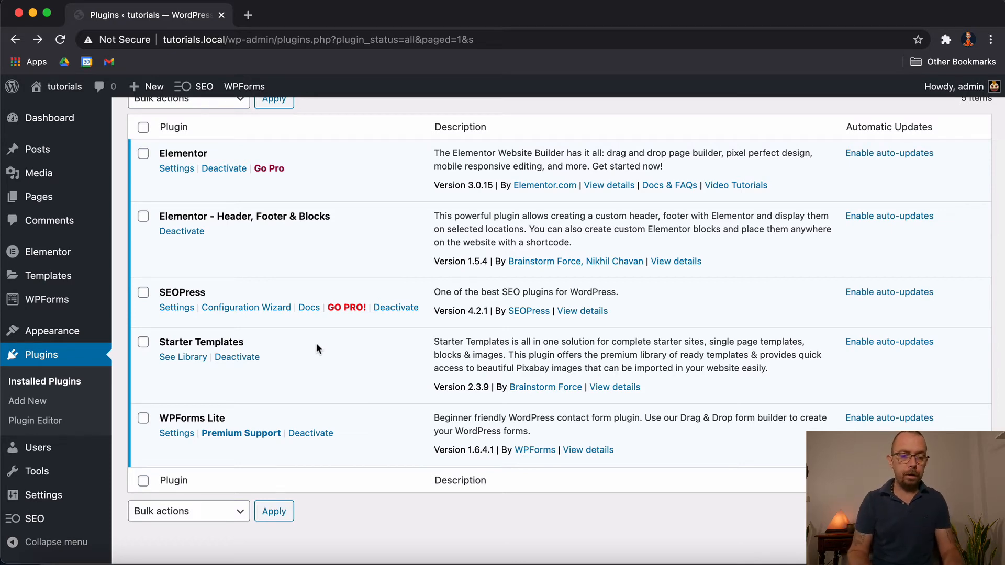
{"action": "scroll", "coordinate": [316, 343], "scroll_direction": "up", "scroll_amount": 1}
{"action": "scroll", "coordinate": [317, 344], "scroll_direction": "up", "scroll_amount": 1}
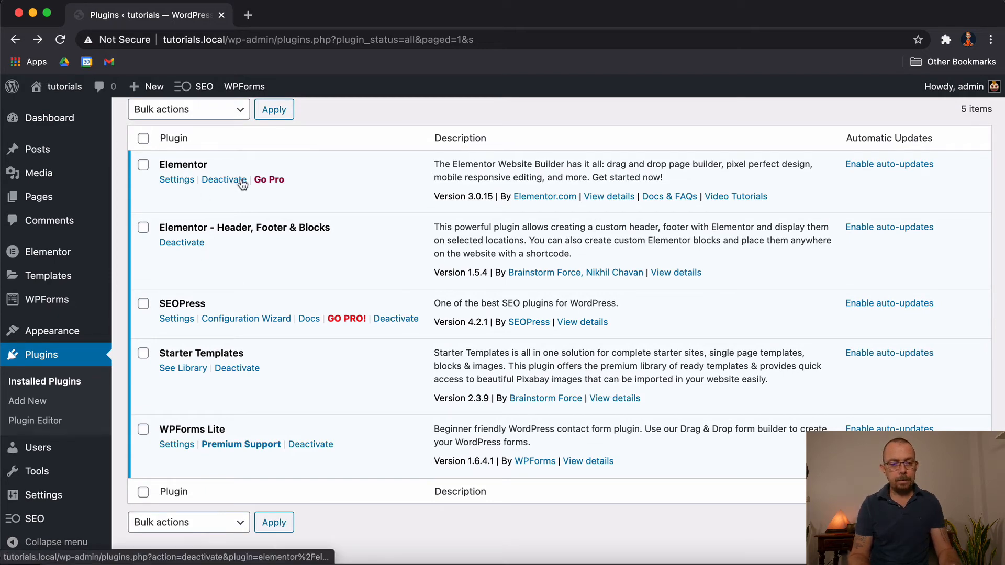
{"action": "left_click", "coordinate": [176, 245]}
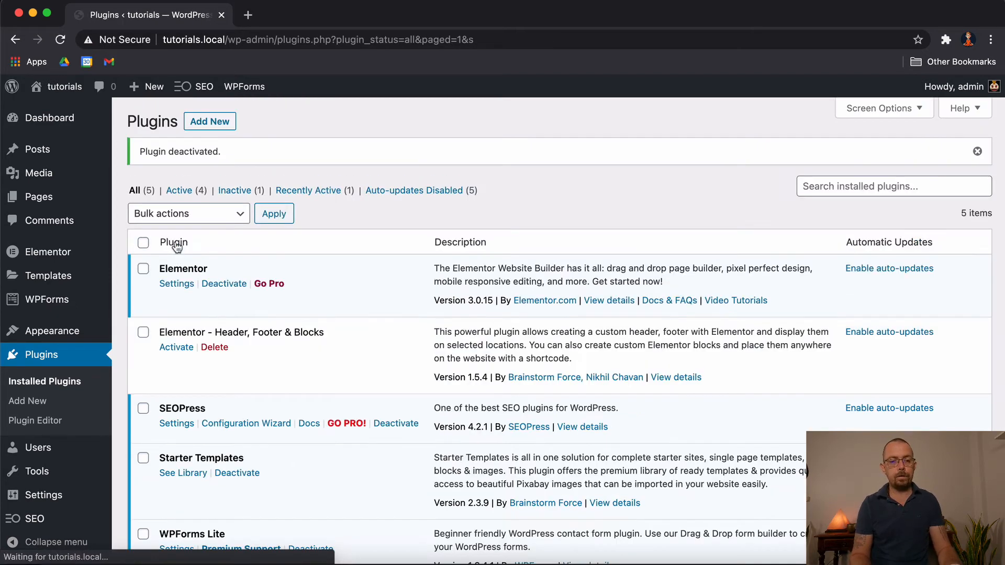
Step: Open the form for adding a new plugin by uploading a .zip file
{"action": "scroll", "coordinate": [303, 273], "scroll_direction": "down", "scroll_amount": 2}
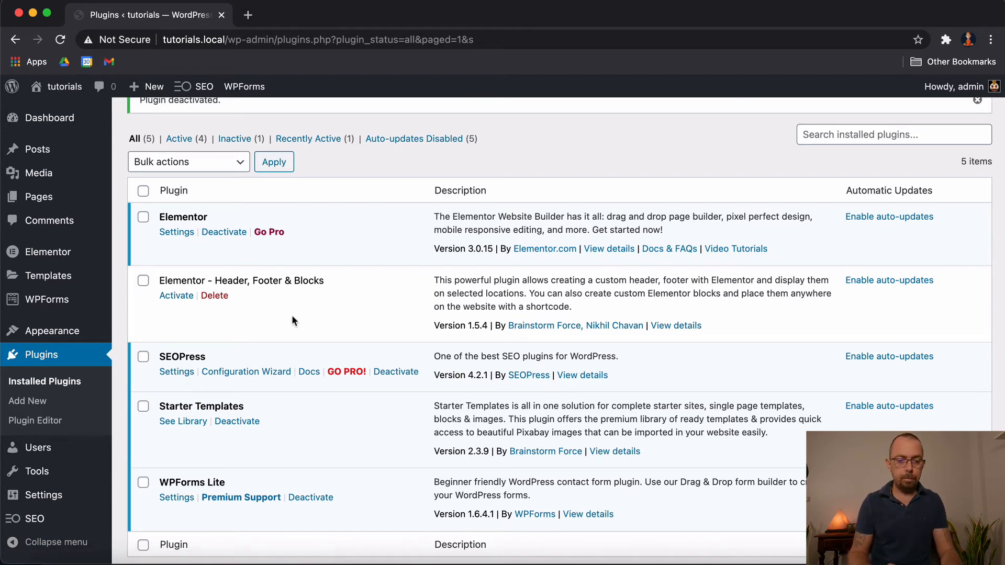
{"action": "scroll", "coordinate": [291, 315], "scroll_direction": "down", "scroll_amount": 3}
{"action": "scroll", "coordinate": [291, 315], "scroll_direction": "up", "scroll_amount": 5}
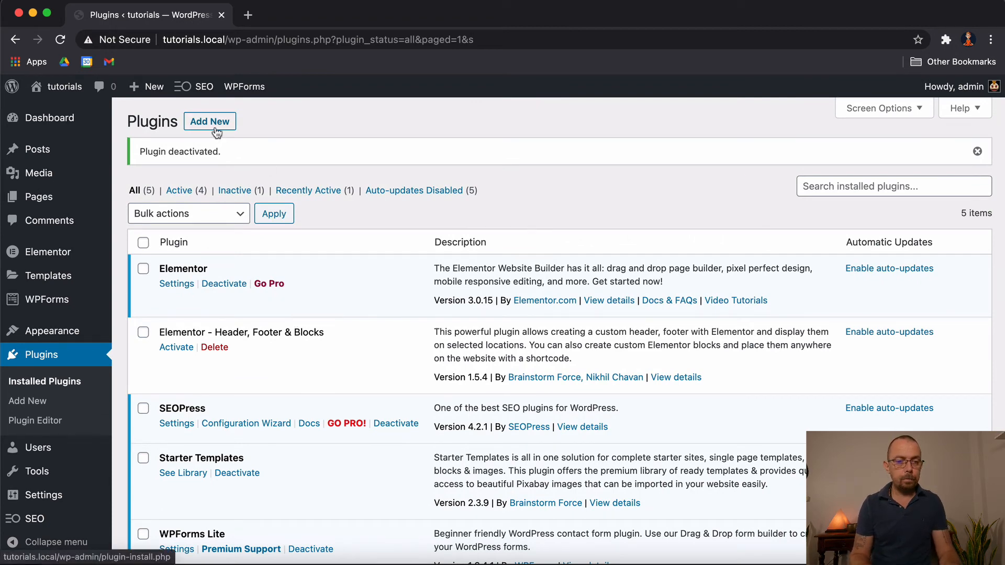
{"action": "left_click", "coordinate": [216, 131]}
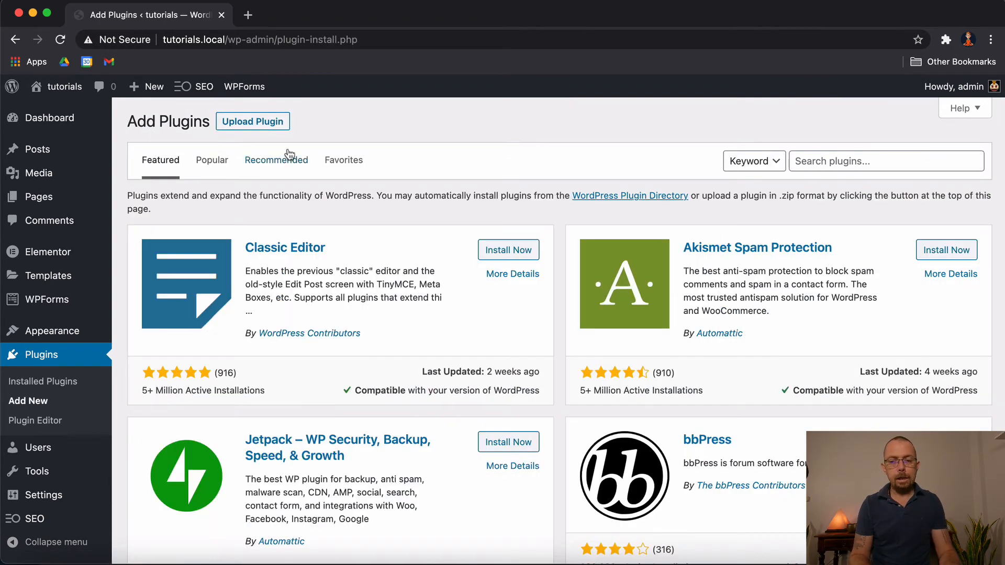
{"action": "left_click", "coordinate": [257, 124]}
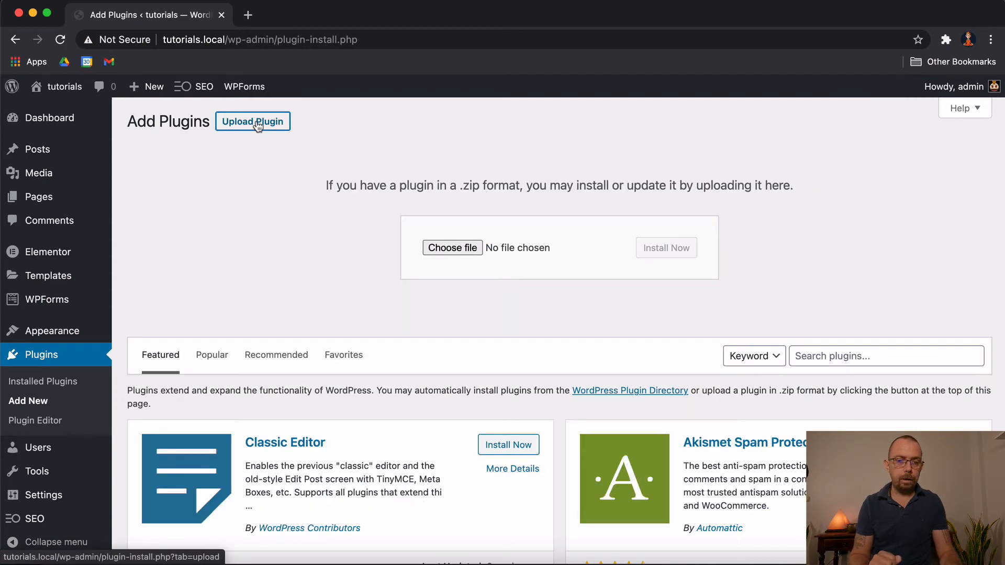
Step: Choose wp-seopress-pro-4-2-1.zip from the Downloads folder and install it as a plugin
{"action": "left_click", "coordinate": [458, 247]}
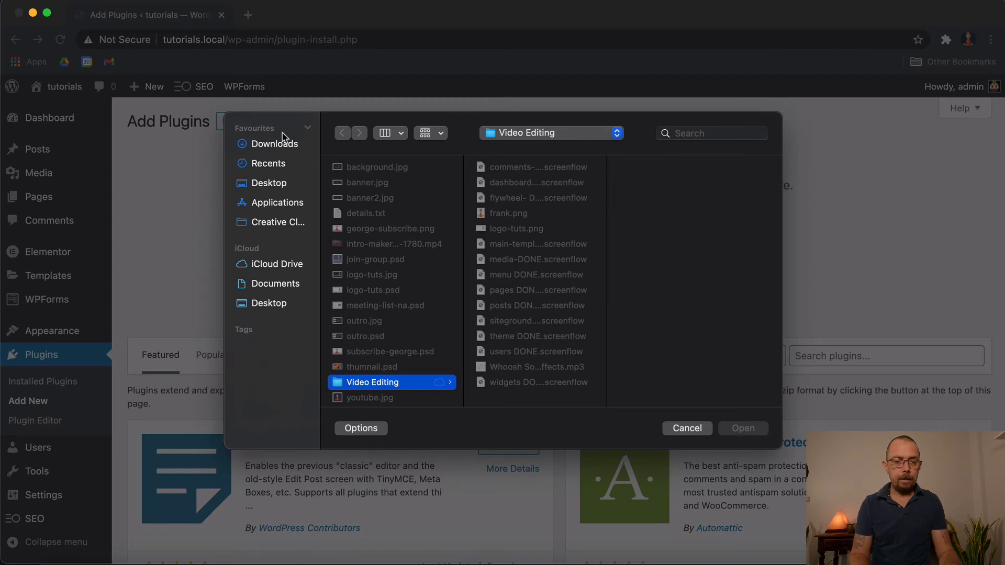
{"action": "left_click", "coordinate": [281, 144]}
{"action": "left_click", "coordinate": [369, 199]}
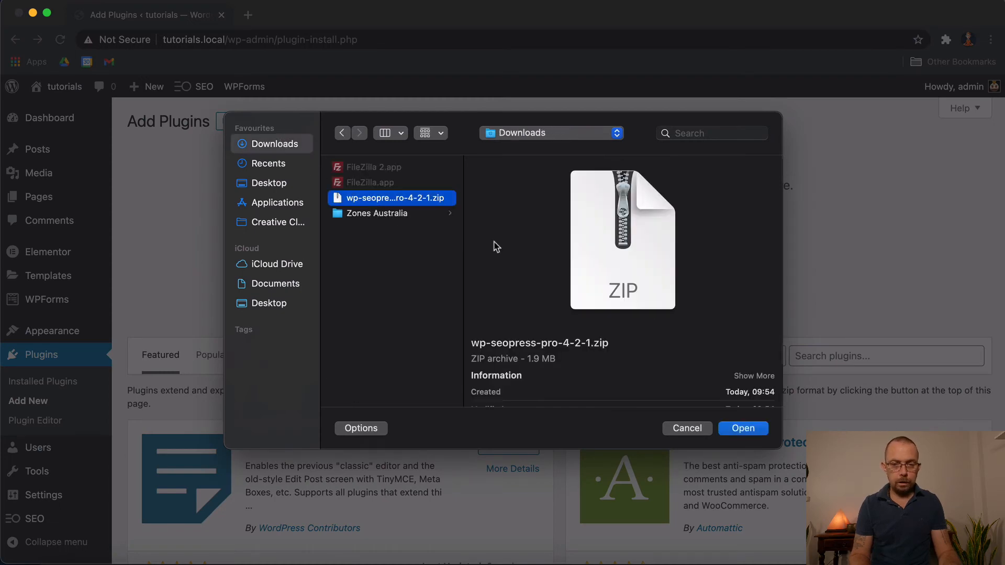
{"action": "left_click", "coordinate": [744, 429]}
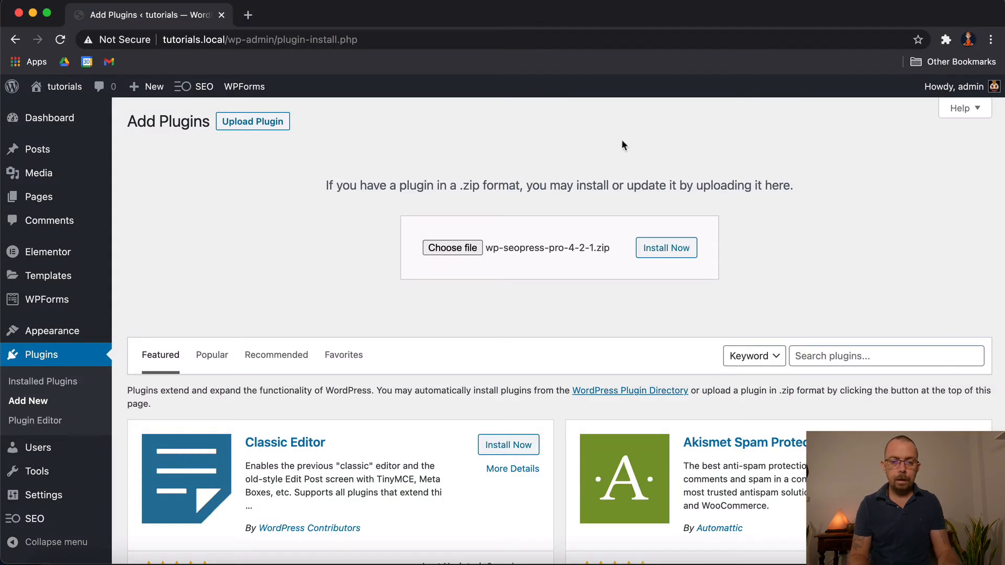
{"action": "left_click", "coordinate": [664, 252]}
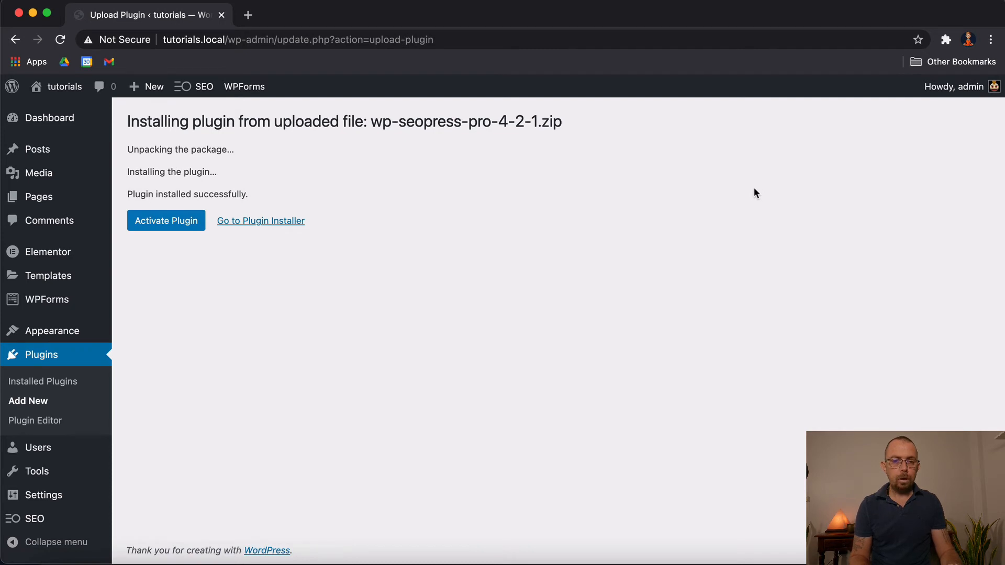
Step: Check the unpacking and installation messages and activate the uploaded SEOPress PRO plugin
{"action": "left_click_drag", "start_coordinate": [139, 150], "coordinate": [227, 150]}
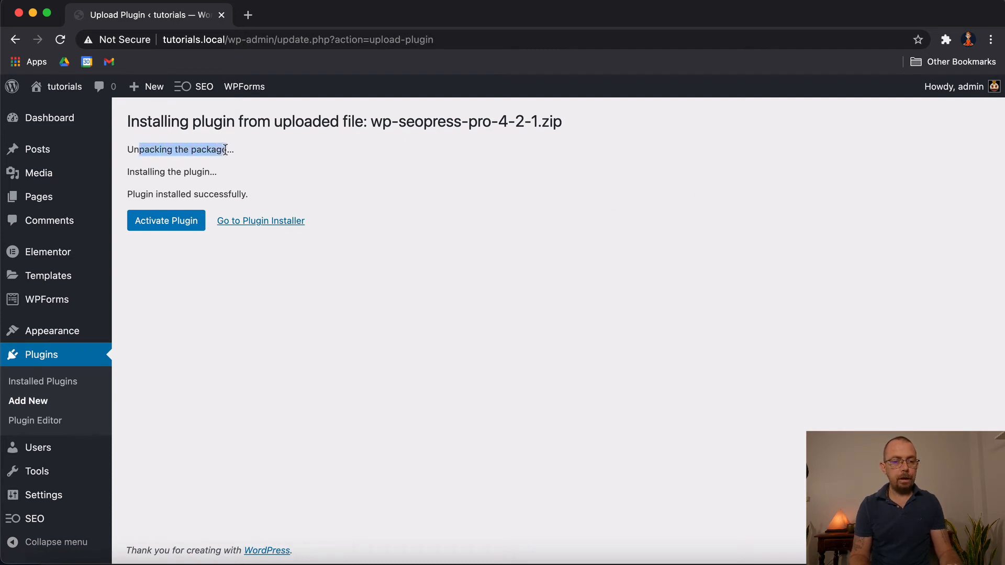
{"action": "left_click_drag", "start_coordinate": [140, 172], "coordinate": [215, 171]}
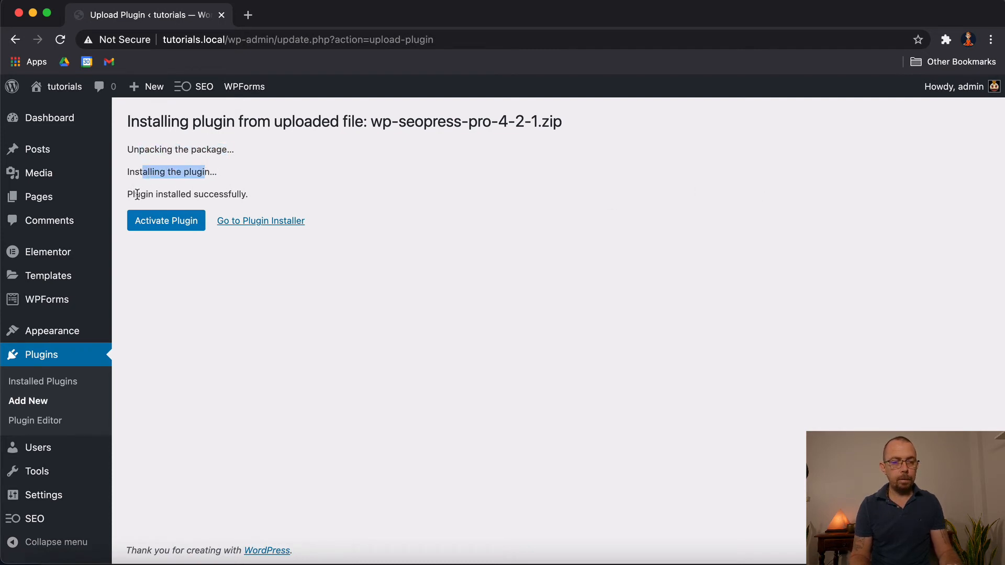
{"action": "left_click_drag", "start_coordinate": [135, 195], "coordinate": [214, 194]}
{"action": "left_click", "coordinate": [249, 195]}
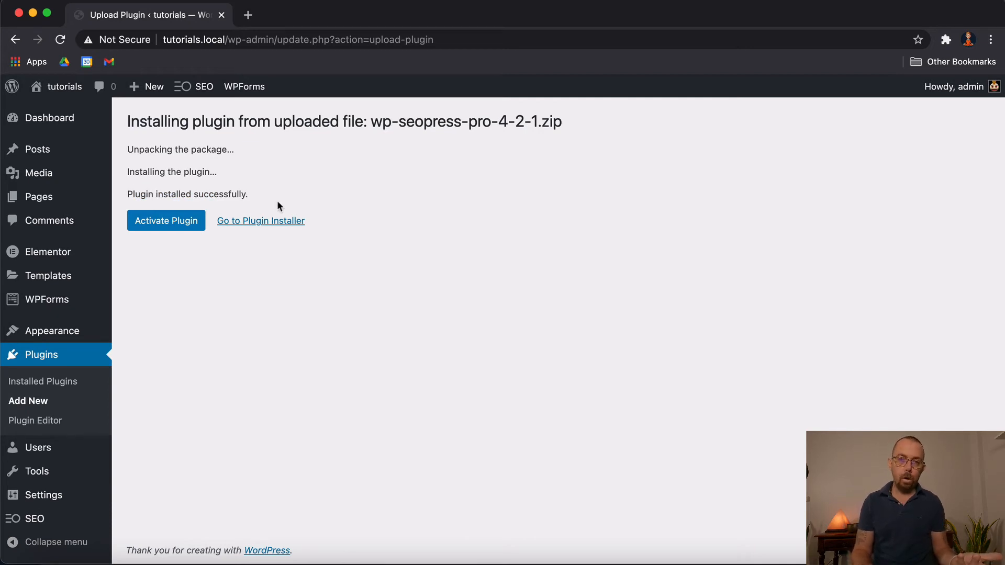
{"action": "left_click", "coordinate": [175, 222]}
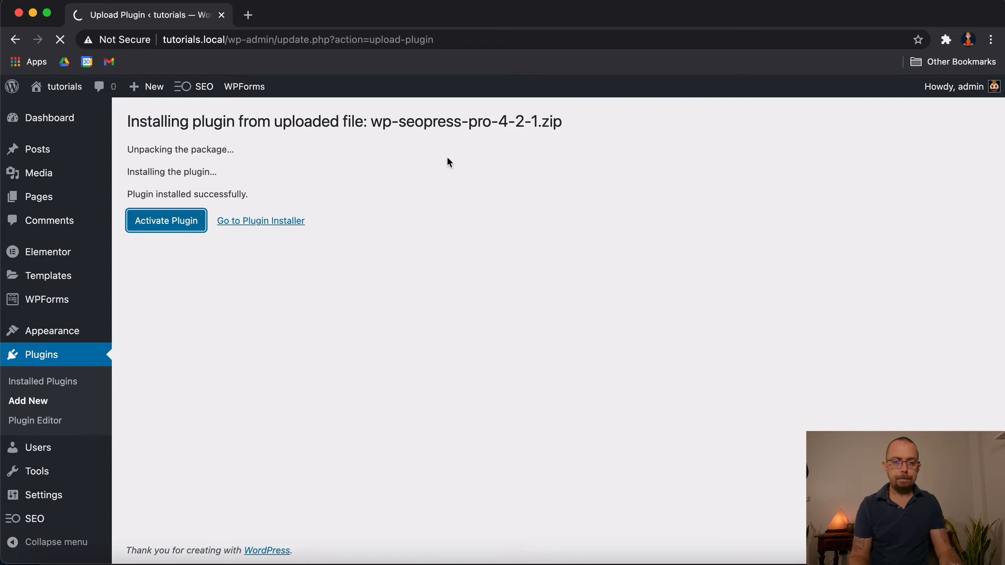
Step: Check the SEOPress and SEOPress PRO entries in the list of installed plugins
{"action": "scroll", "coordinate": [427, 276], "scroll_direction": "down", "scroll_amount": 3}
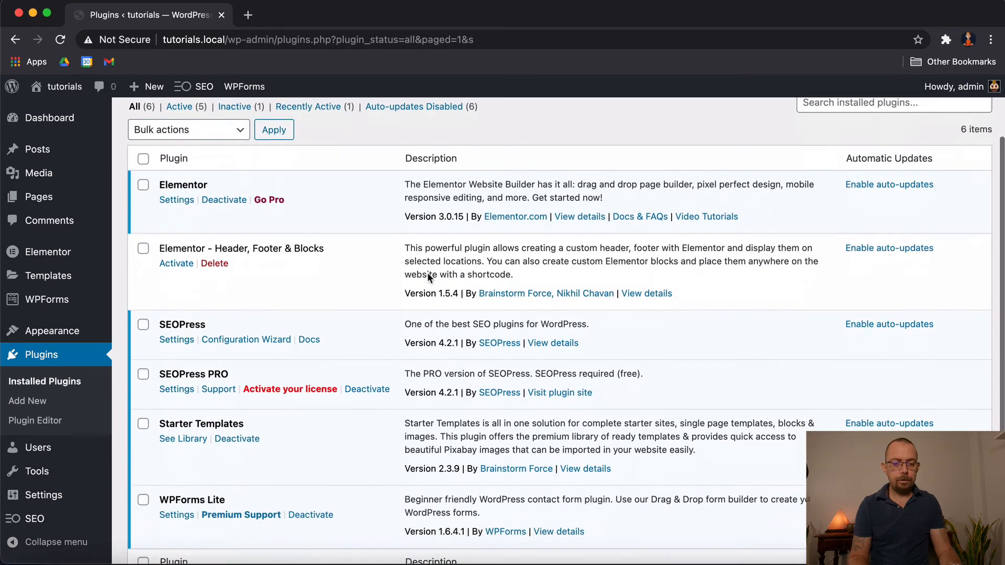
{"action": "scroll", "coordinate": [427, 272], "scroll_direction": "down", "scroll_amount": 2}
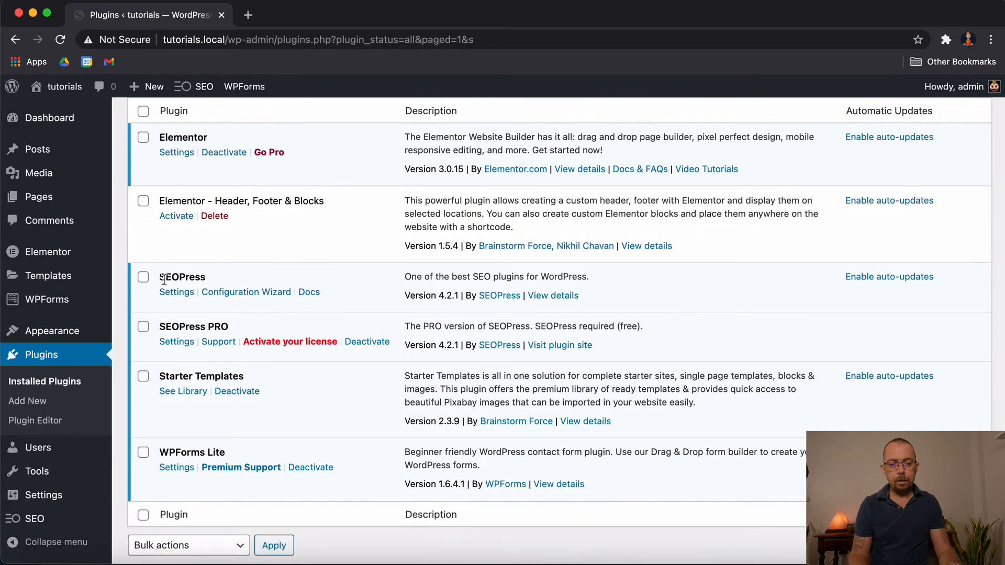
{"action": "double_click", "coordinate": [164, 279]}
{"action": "left_click", "coordinate": [160, 329]}
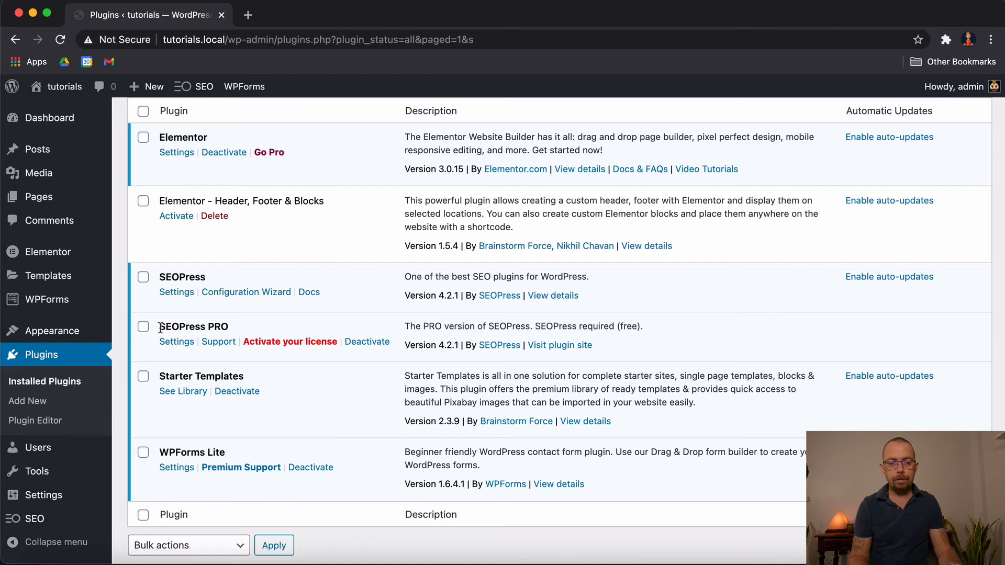
{"action": "left_click_drag", "start_coordinate": [160, 329], "coordinate": [235, 329]}
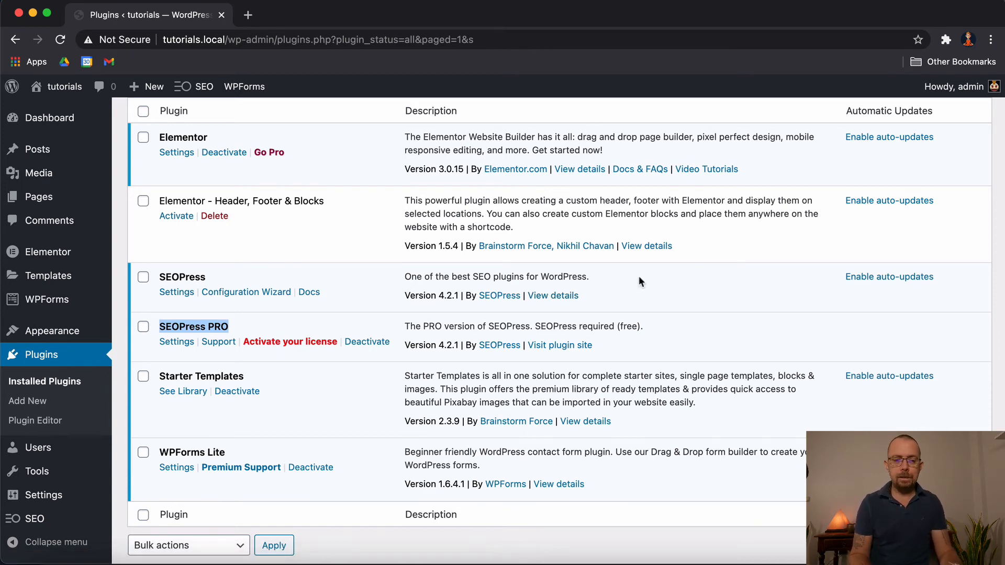
Step: Select all installed plugins and look through the available bulk actions without applying any of them
{"action": "scroll", "coordinate": [638, 280], "scroll_direction": "up", "scroll_amount": 1}
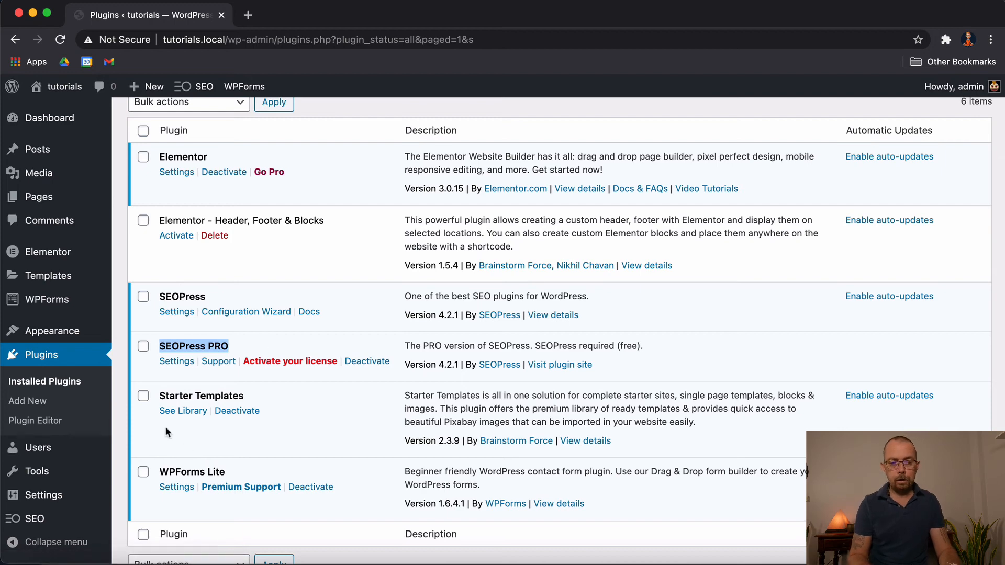
{"action": "scroll", "coordinate": [340, 428], "scroll_direction": "up", "scroll_amount": 3}
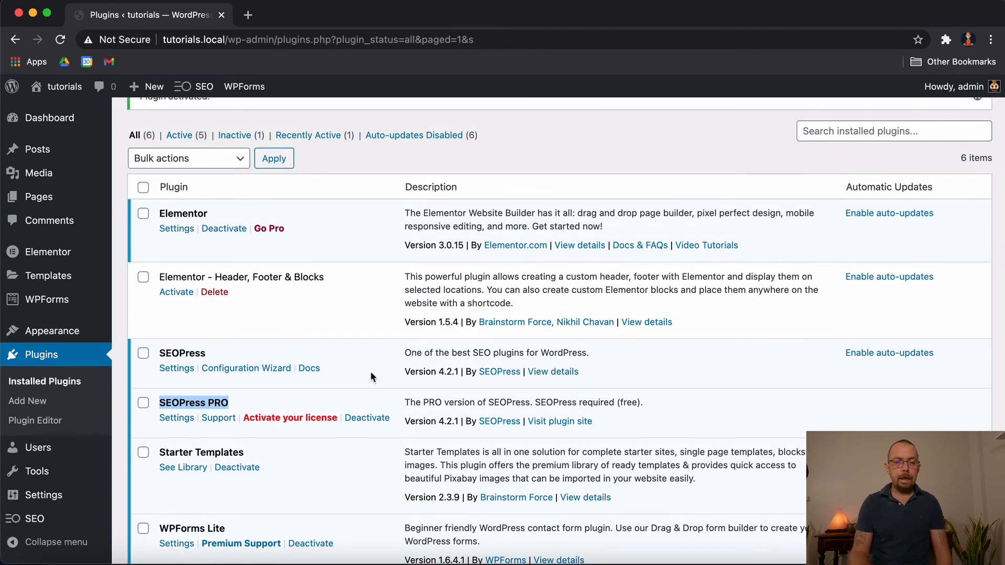
{"action": "scroll", "coordinate": [369, 372], "scroll_direction": "up", "scroll_amount": 3}
{"action": "scroll", "coordinate": [206, 196], "scroll_direction": "down", "scroll_amount": 2}
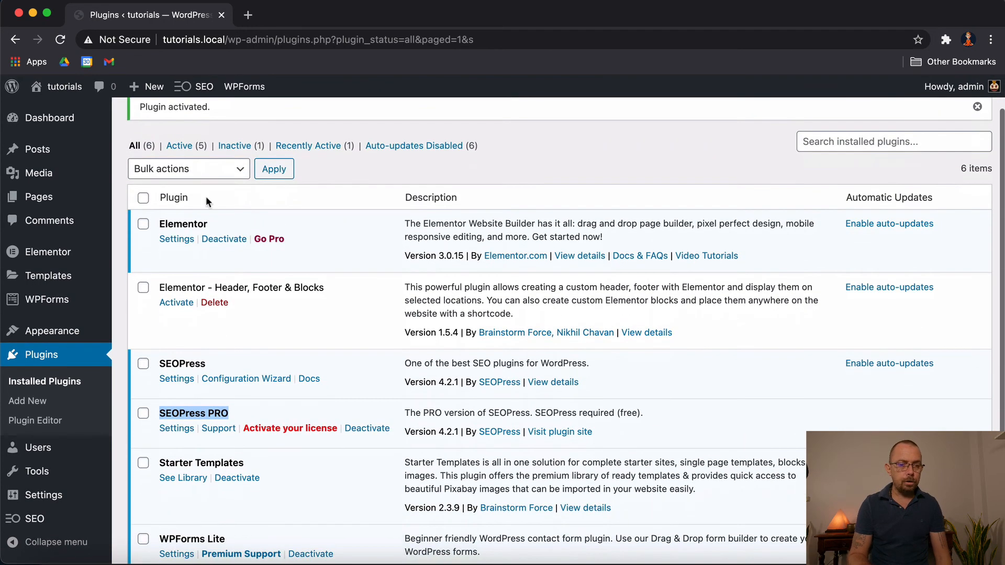
{"action": "left_click", "coordinate": [144, 198]}
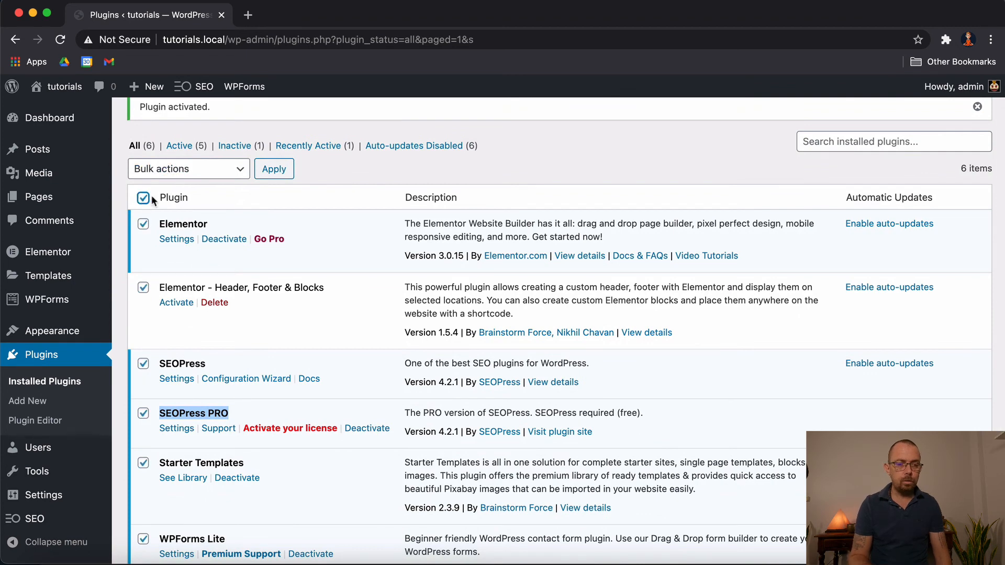
{"action": "left_click", "coordinate": [197, 169]}
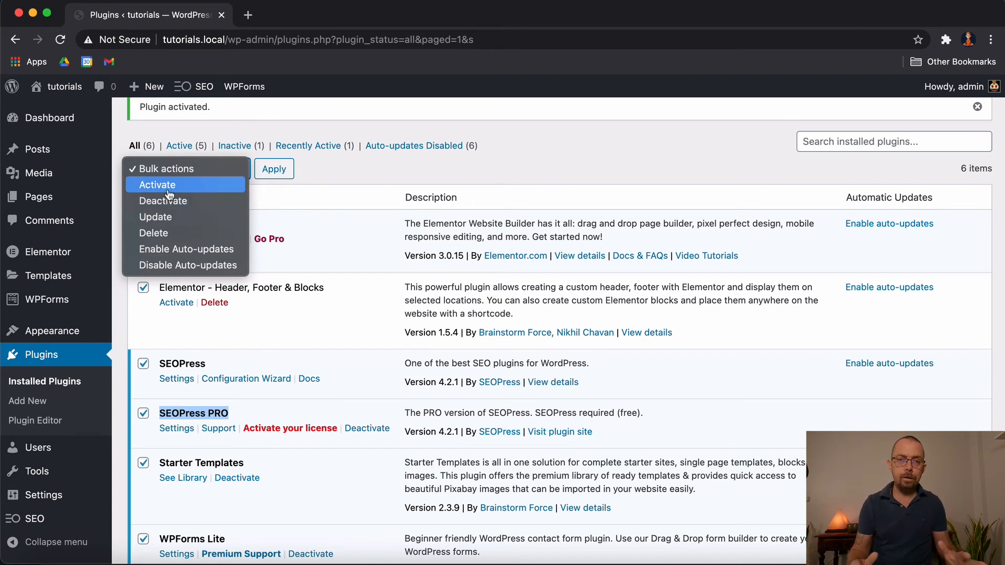
{"action": "left_click", "coordinate": [325, 186]}
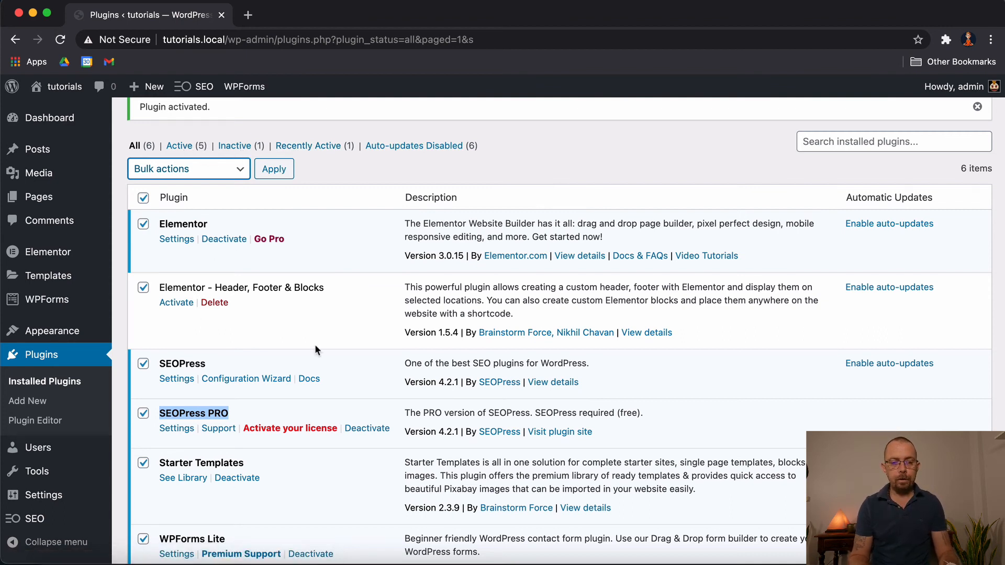
{"action": "scroll", "coordinate": [316, 346], "scroll_direction": "down", "scroll_amount": 2}
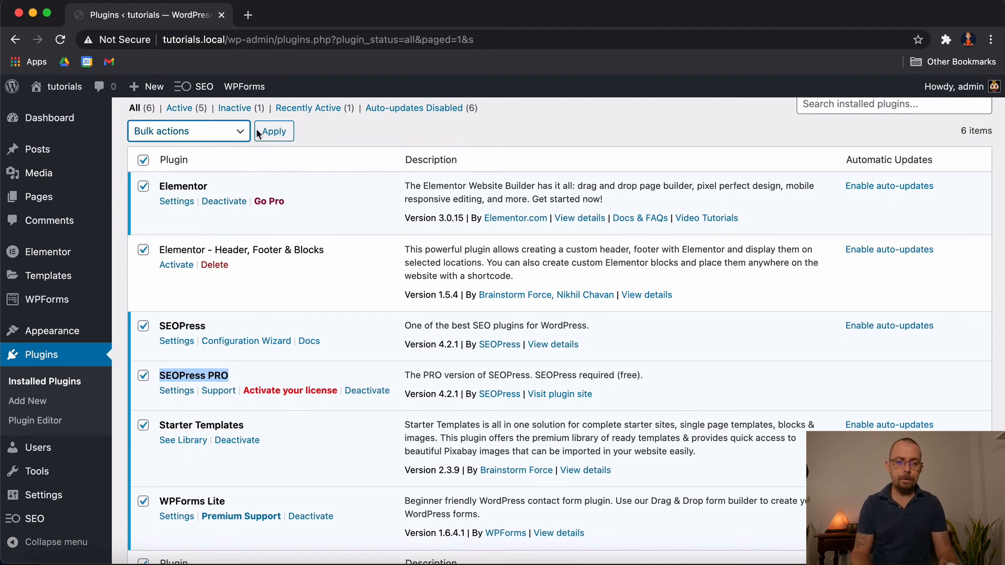
Step: Filter the installed plugins by Inactive and by Active status, and return to the full list of all plugins
{"action": "left_click", "coordinate": [234, 108]}
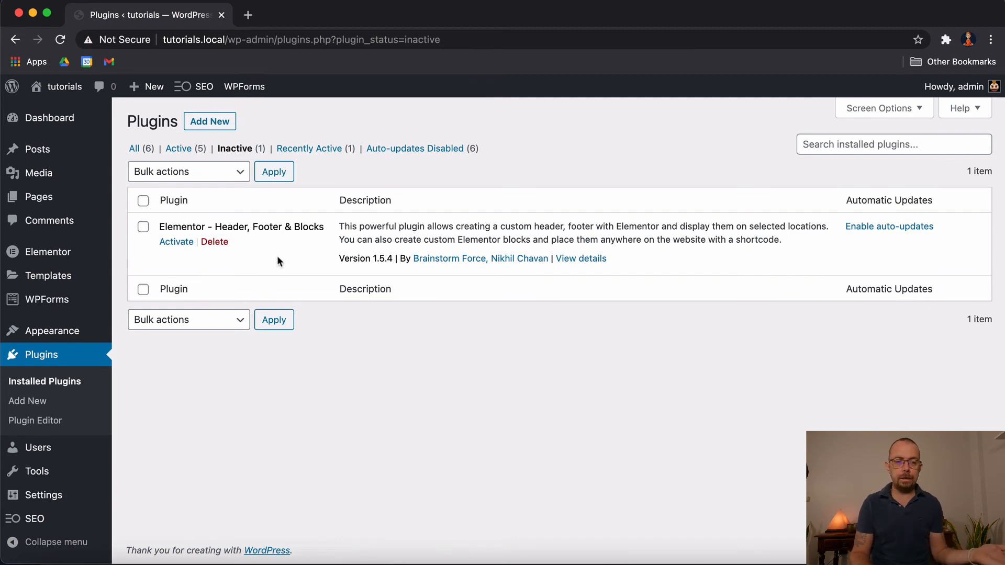
{"action": "left_click", "coordinate": [190, 150]}
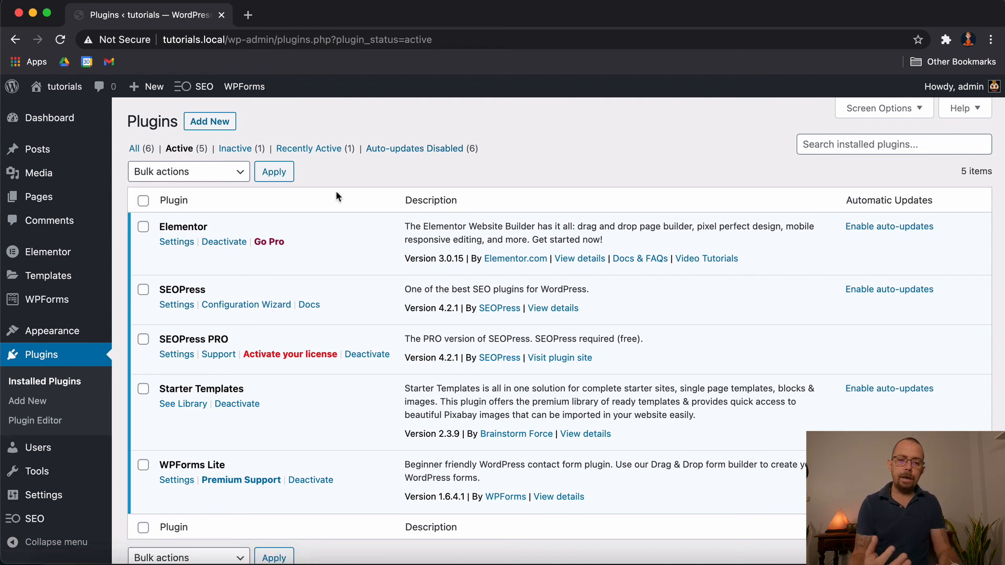
{"action": "left_click", "coordinate": [135, 149]}
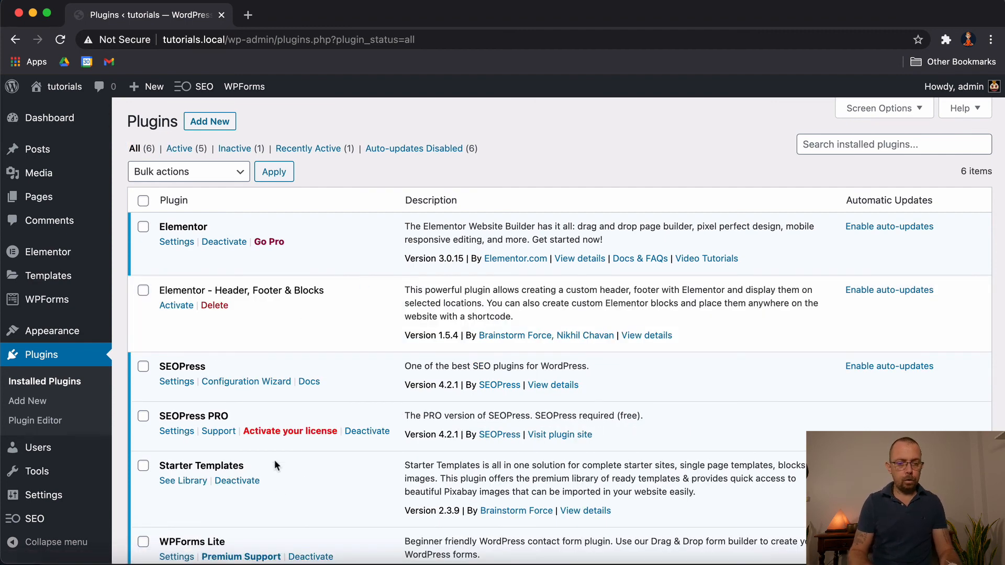
{"action": "scroll", "coordinate": [304, 453], "scroll_direction": "down", "scroll_amount": 1}
{"action": "scroll", "coordinate": [303, 448], "scroll_direction": "up", "scroll_amount": 1}
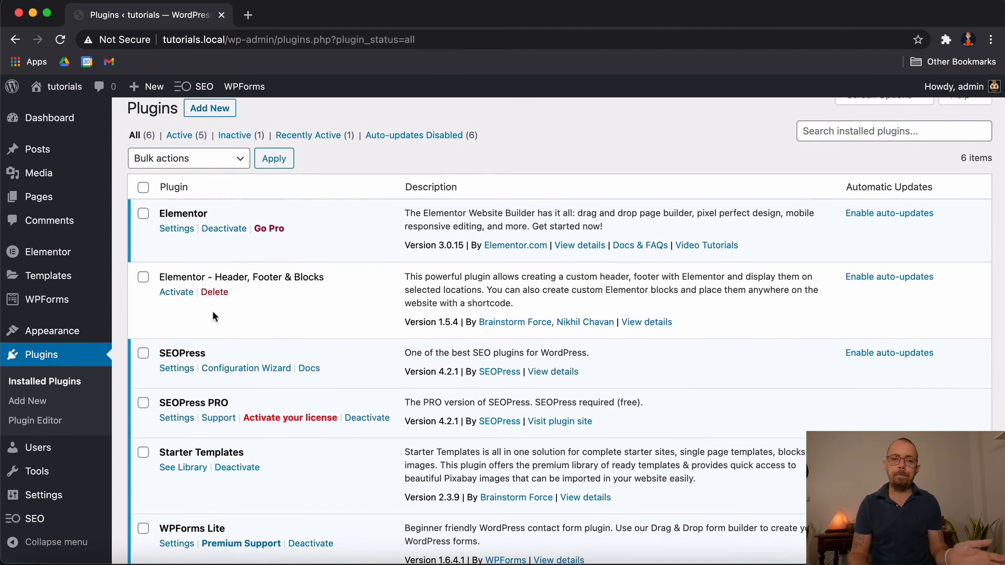
{"action": "scroll", "coordinate": [354, 348], "scroll_direction": "down", "scroll_amount": 3}
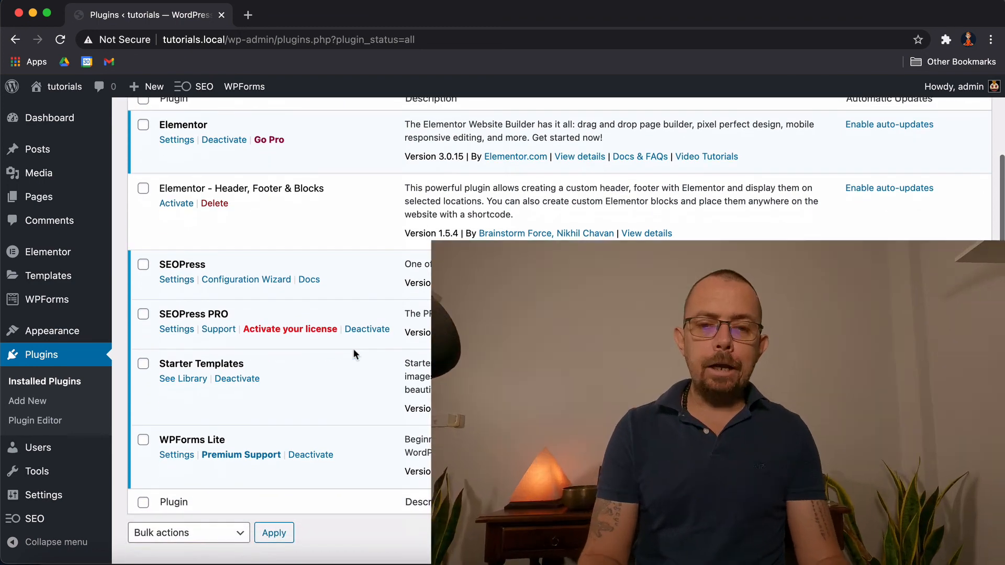